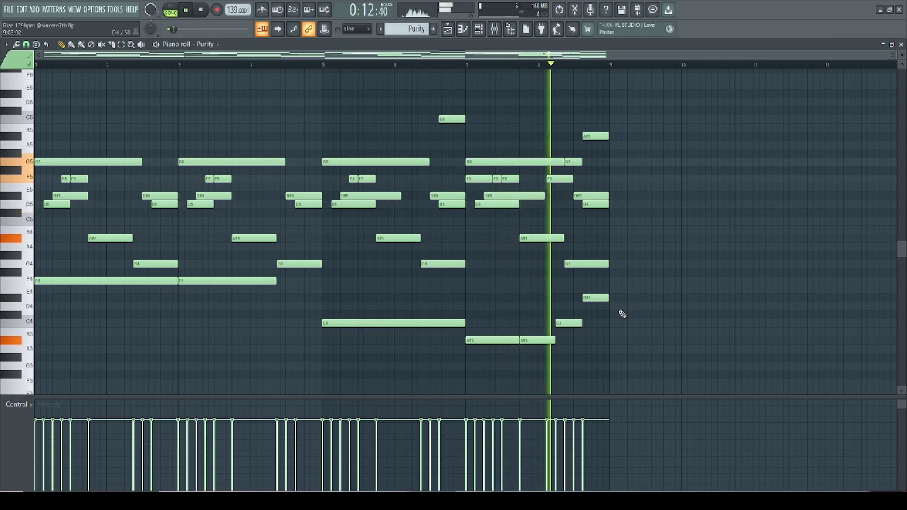
# Step: Stop playback and show the Purity channel's instrument preset and the effects on its mixer insert
pyautogui.press('space')
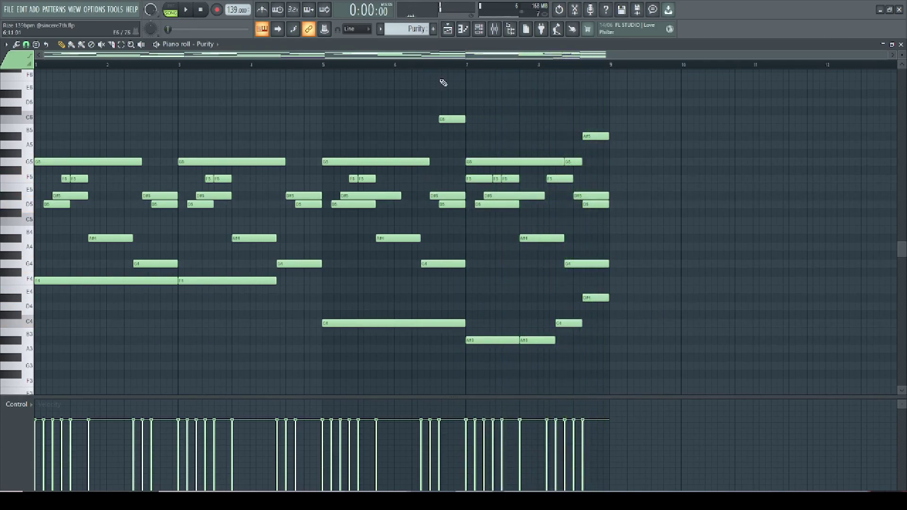
pyautogui.click(456, 29)
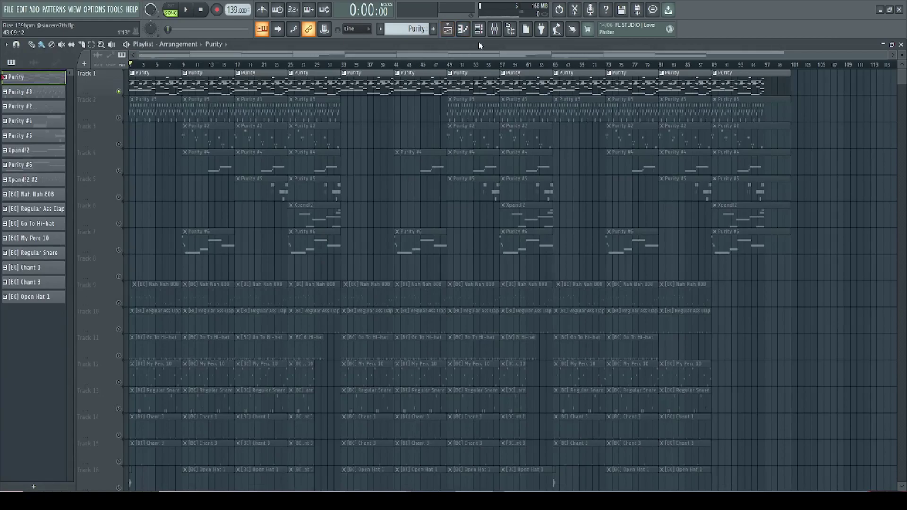
pyautogui.click(478, 34)
pyautogui.click(95, 172)
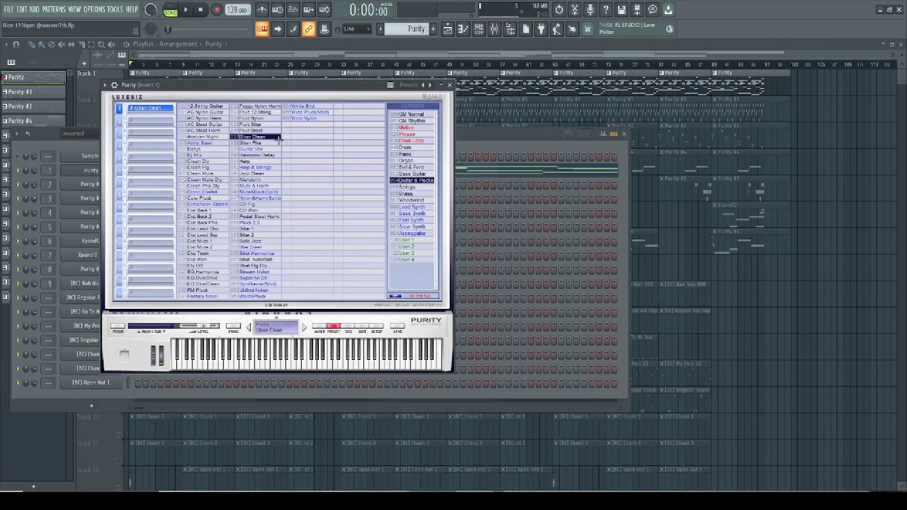
pyautogui.click(449, 85)
pyautogui.press('F9')
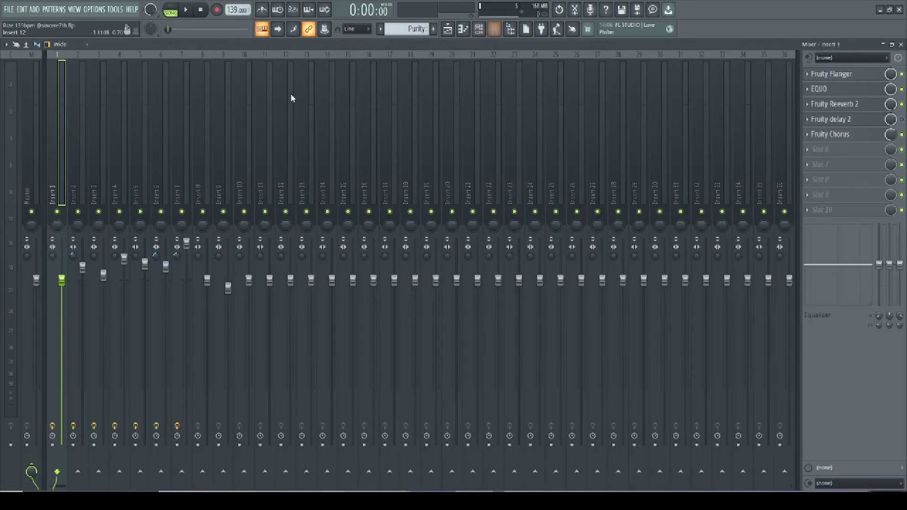
# Step: Enable Track 2 in the playlist and play its Purity #3 pattern in the piano roll
pyautogui.click(449, 31)
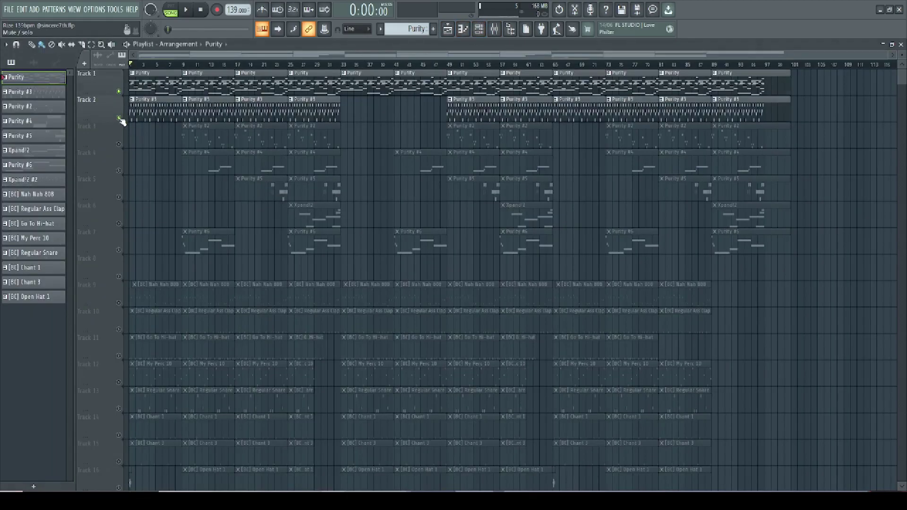
pyautogui.doubleClick(137, 108)
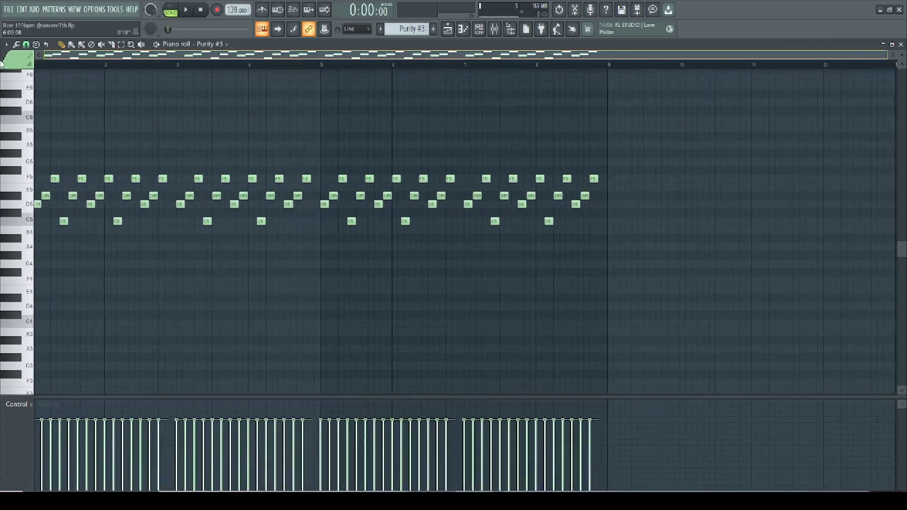
pyautogui.press('space')
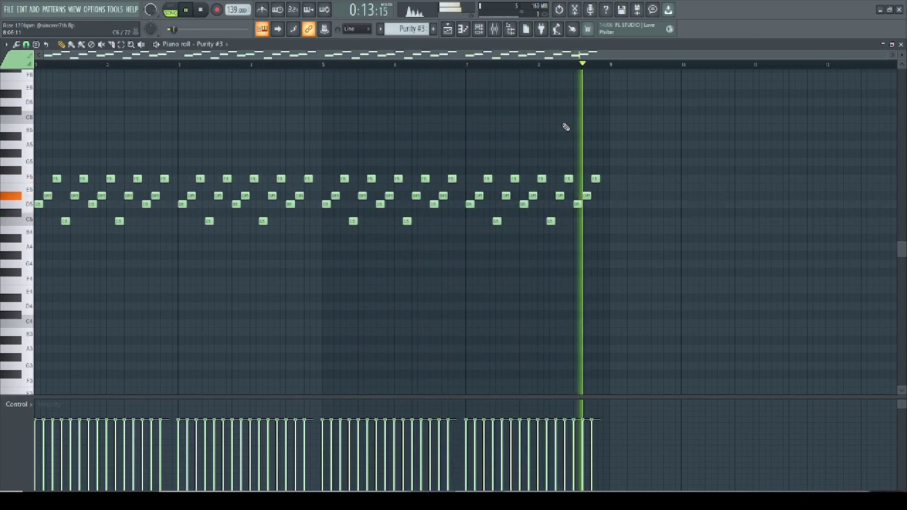
# Step: Show the Purity #3 channel's instrument preset and the effects on its mixer insert
pyautogui.click(449, 29)
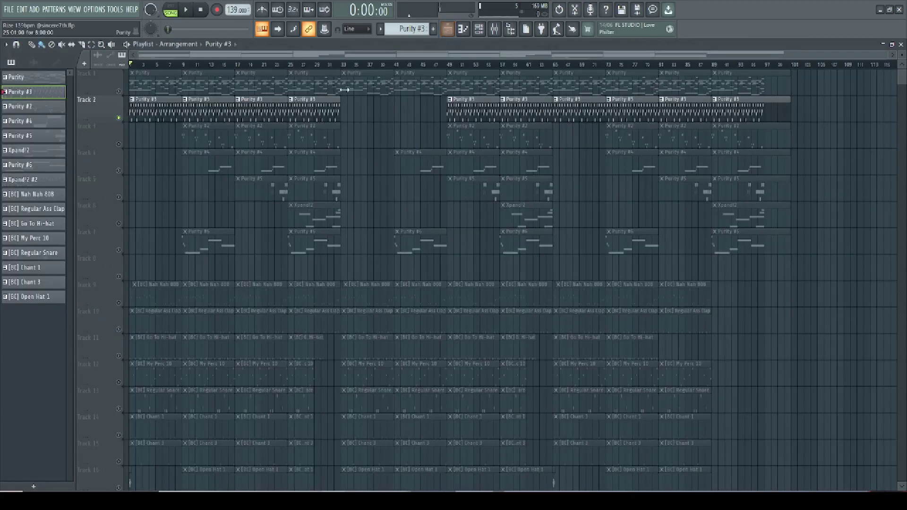
pyautogui.click(480, 32)
pyautogui.click(105, 186)
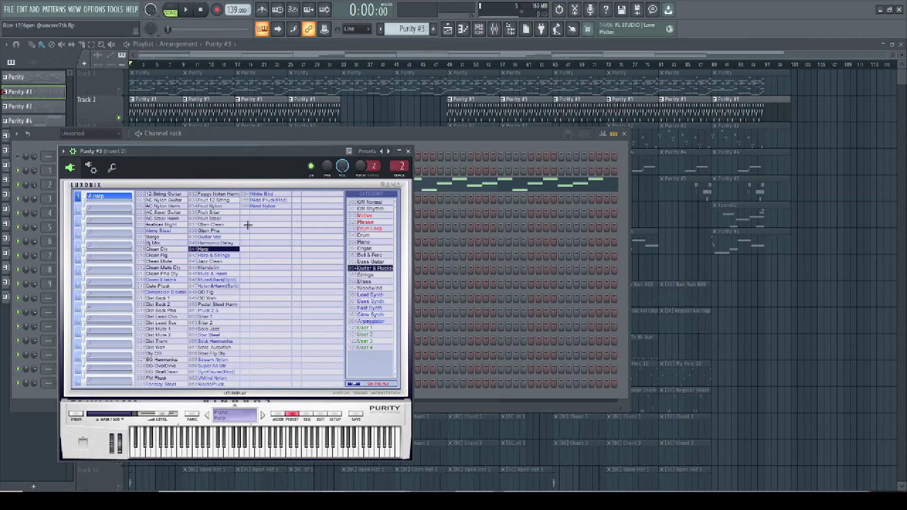
pyautogui.click(409, 152)
pyautogui.click(494, 30)
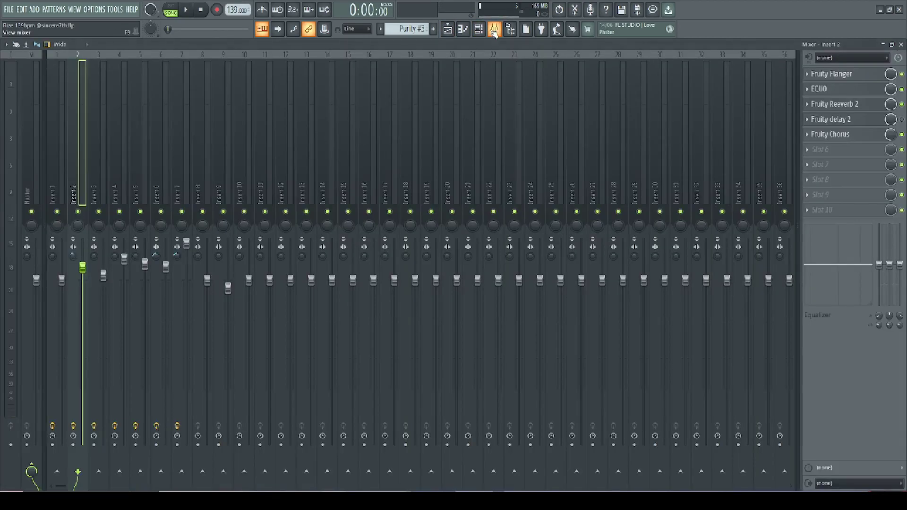
# Step: Solo Track 3 in the playlist and play its Purity #2 pattern from the start in the piano roll
pyautogui.click(450, 32)
pyautogui.click(118, 145)
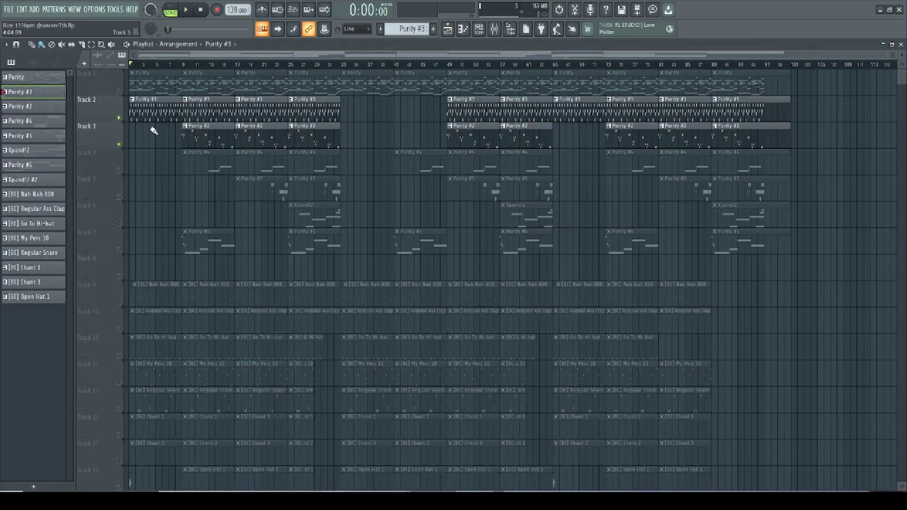
pyautogui.rightClick(119, 145)
pyautogui.doubleClick(198, 142)
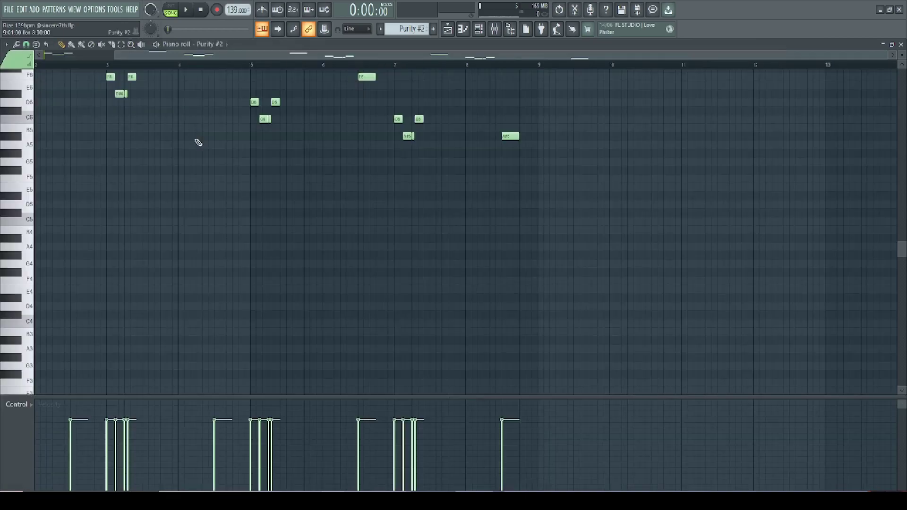
pyautogui.hscroll(-2, 60, 147)
pyautogui.scroll(3, 70, 81)
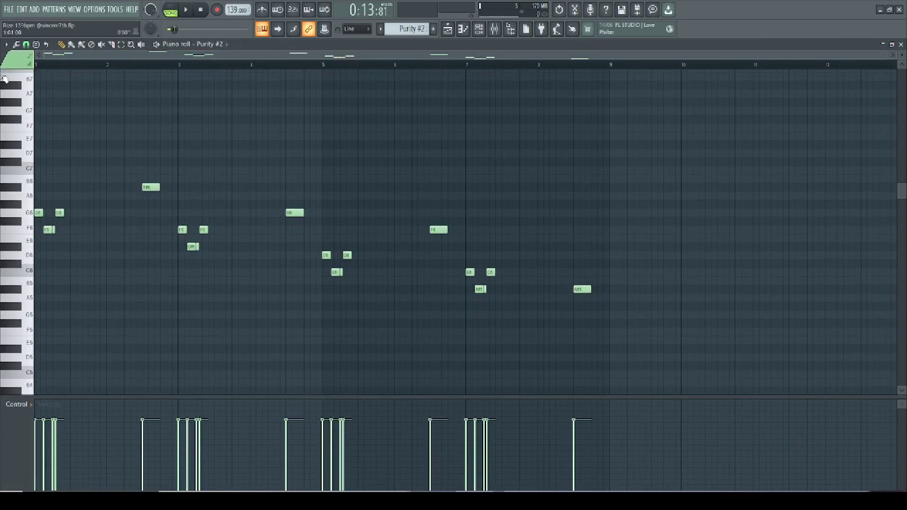
pyautogui.press('space')
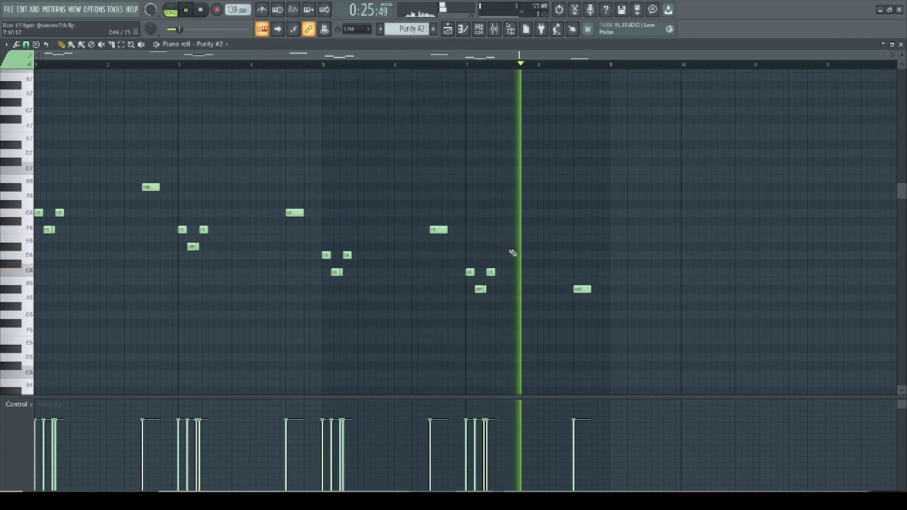
# Step: Stop playback and show the Purity #2 channel's instrument preset and its mixer insert
pyautogui.press('space')
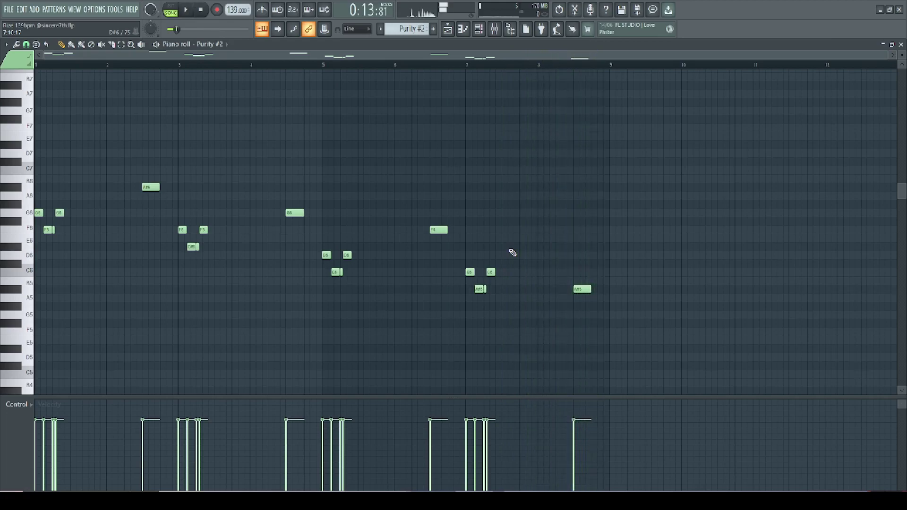
pyautogui.click(449, 32)
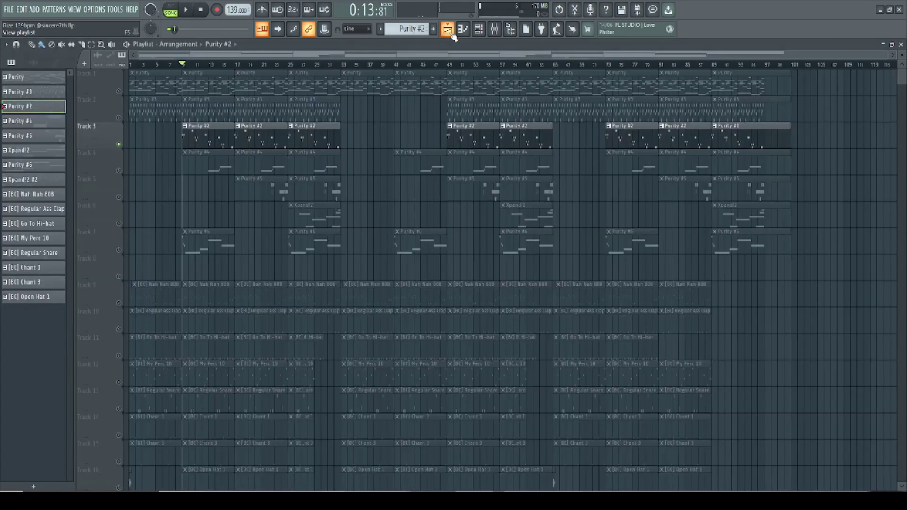
pyautogui.click(483, 31)
pyautogui.click(97, 199)
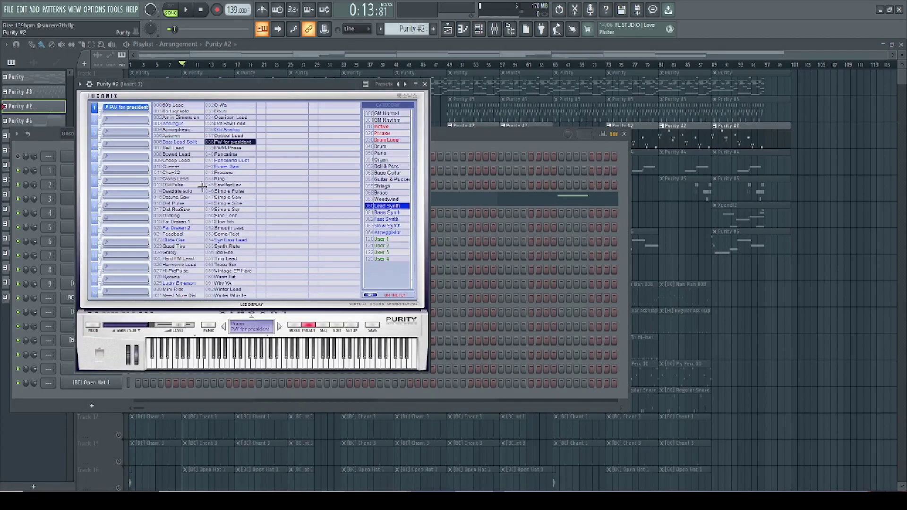
pyautogui.click(424, 85)
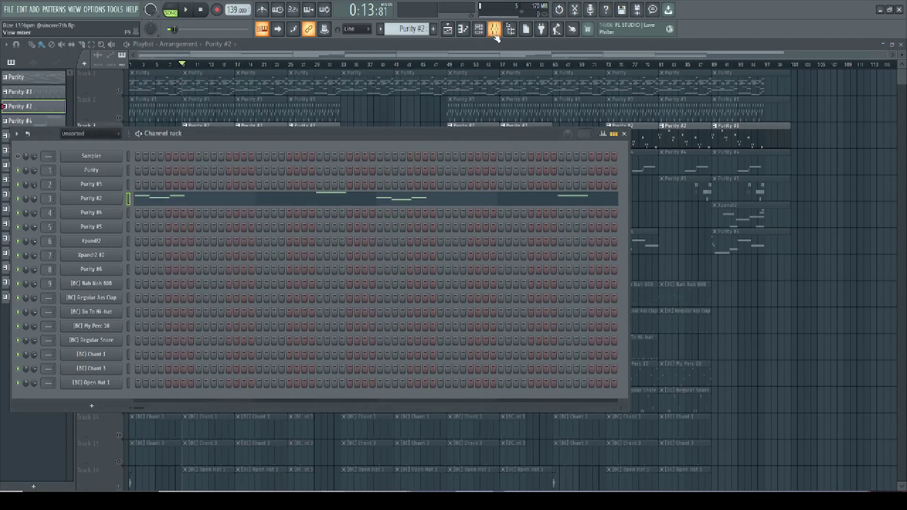
pyautogui.press('F9')
# Step: Solo Track 4 in the playlist and play its Purity #4 pattern in the piano roll
pyautogui.click(447, 32)
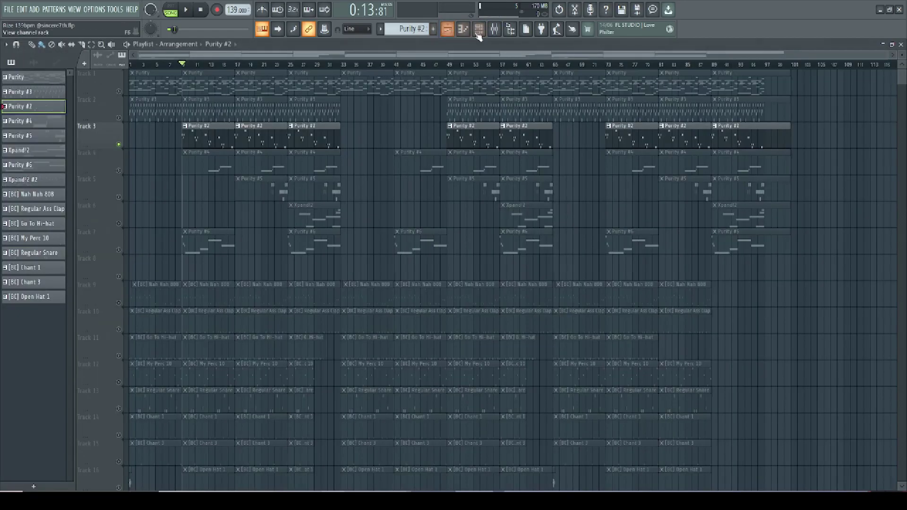
pyautogui.rightClick(119, 171)
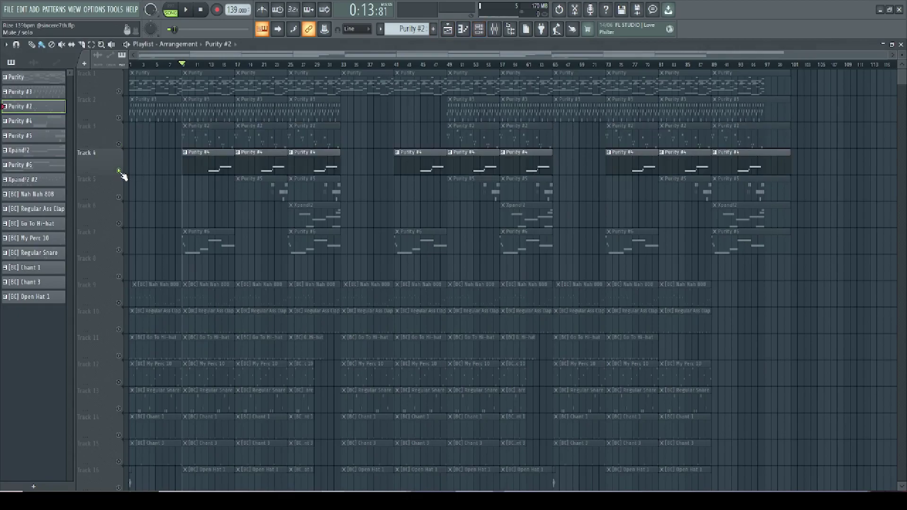
pyautogui.doubleClick(192, 163)
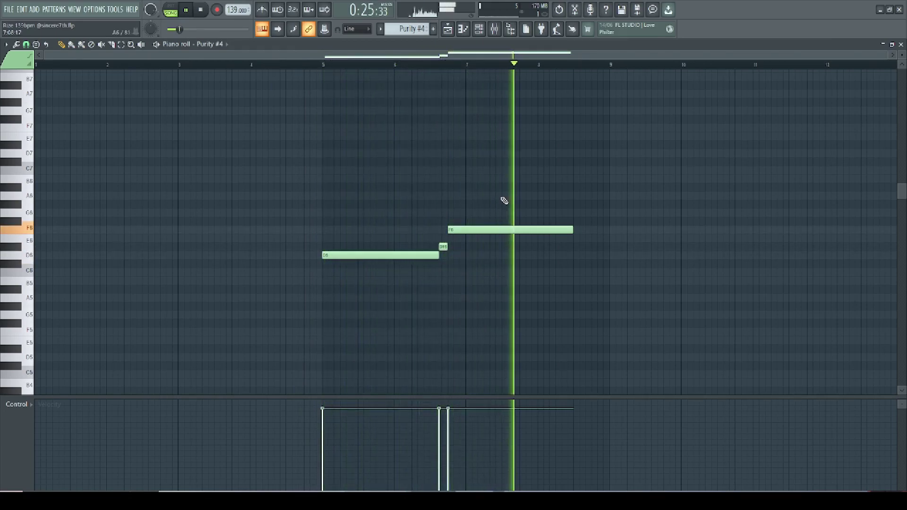
# Step: Stop playback and show the Purity #4 channel's instrument preset and the effects on its mixer insert
pyautogui.press('space')
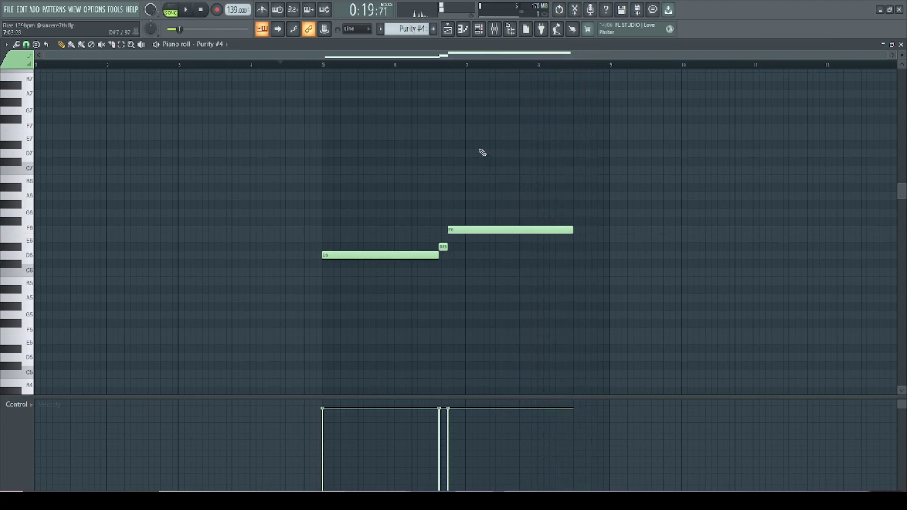
pyautogui.click(448, 31)
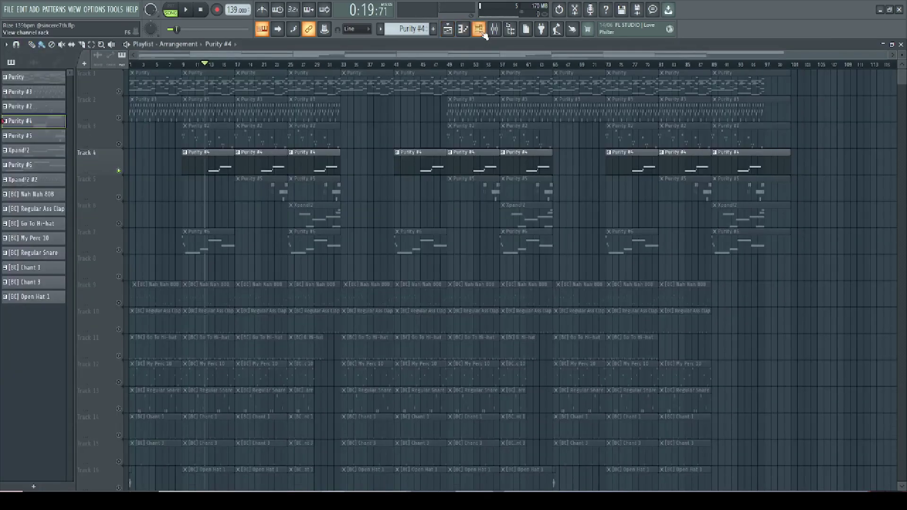
pyautogui.click(484, 34)
pyautogui.click(105, 216)
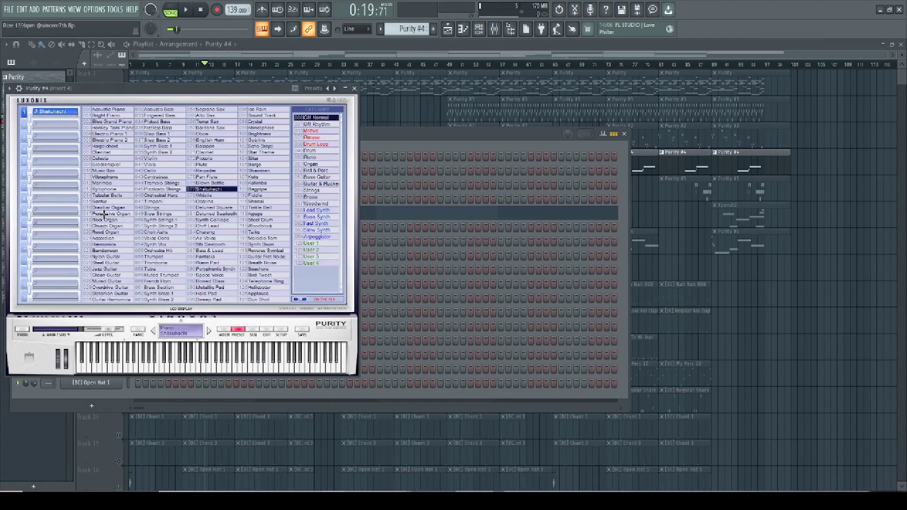
pyautogui.click(355, 90)
pyautogui.press('F9')
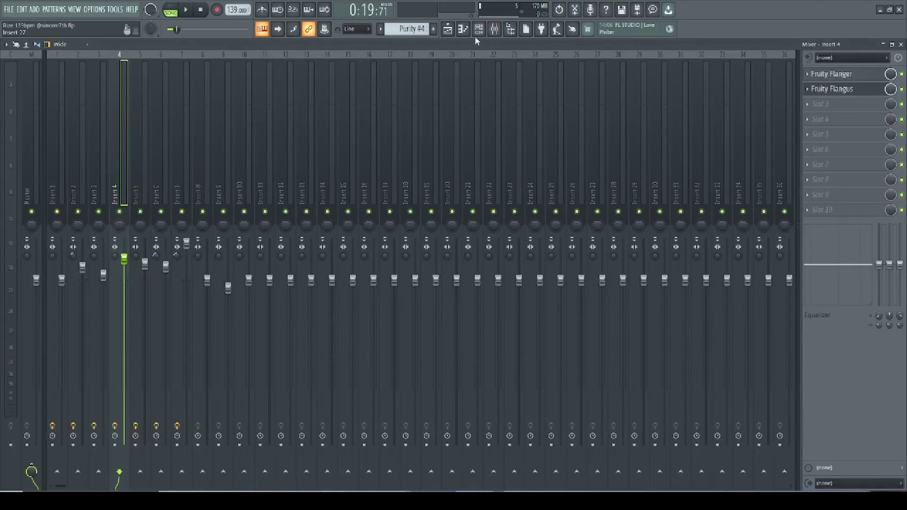
# Step: Solo Track 7 in the playlist and play its Purity #6 pattern in the piano roll
pyautogui.click(455, 30)
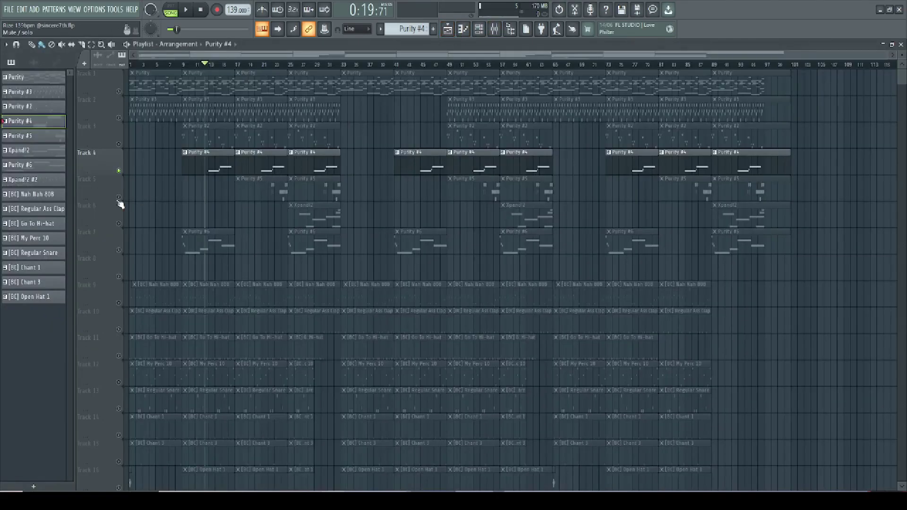
pyautogui.rightClick(119, 251)
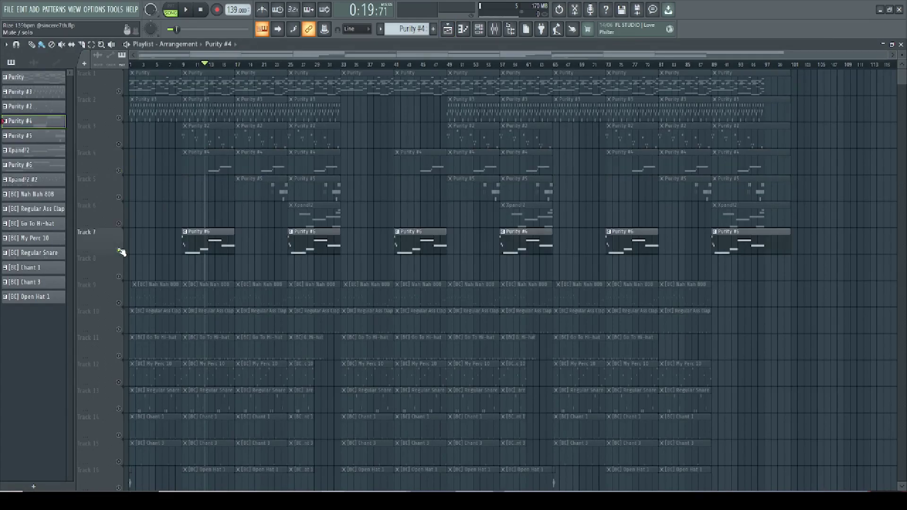
pyautogui.doubleClick(208, 243)
pyautogui.press('space')
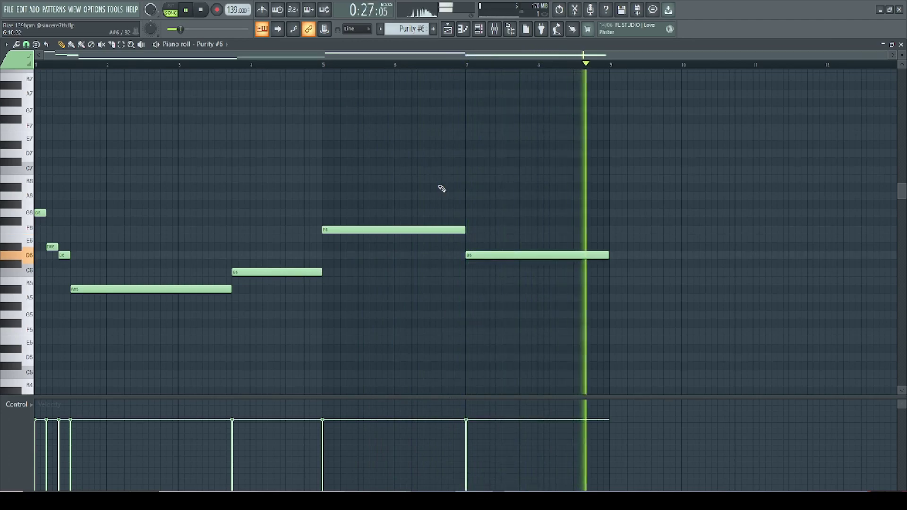
# Step: Stop playback, show the Purity #6 channel's instrument preset, and close the plugin and the channel rack
pyautogui.press('space')
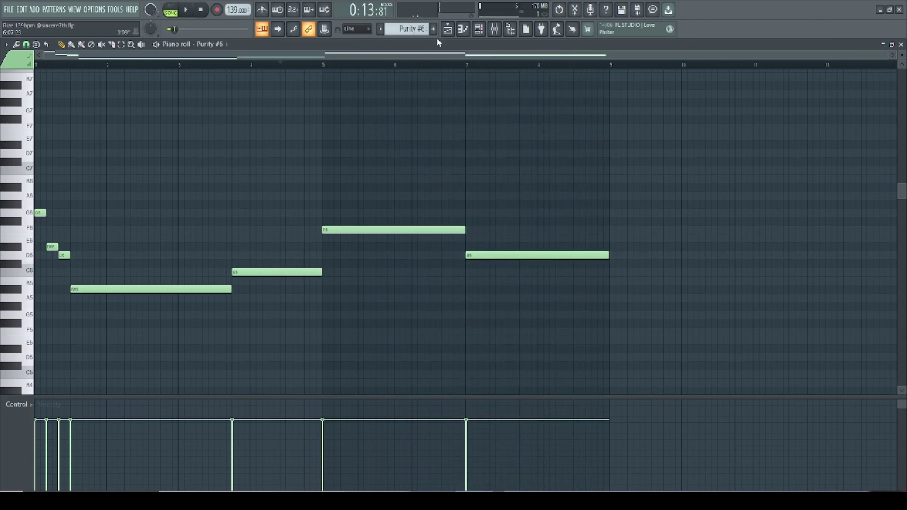
pyautogui.click(448, 33)
pyautogui.click(478, 34)
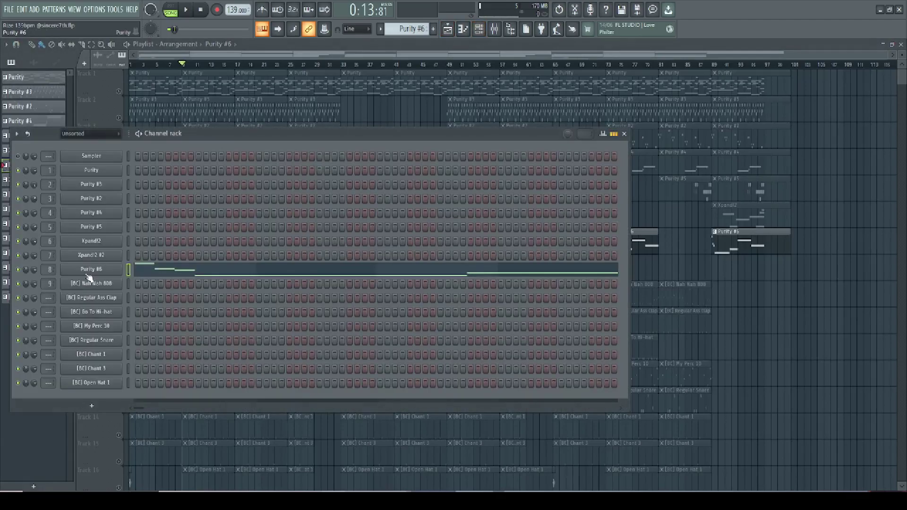
pyautogui.click(89, 272)
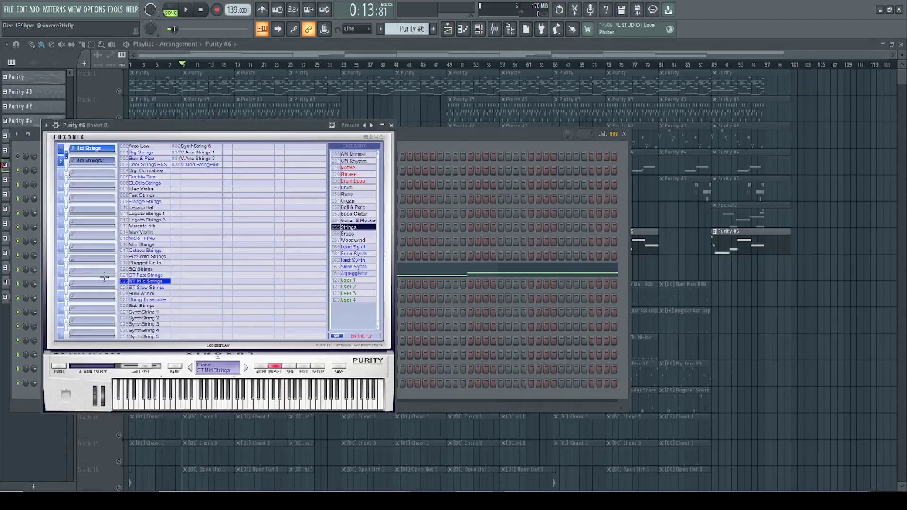
pyautogui.click(391, 125)
pyautogui.click(623, 134)
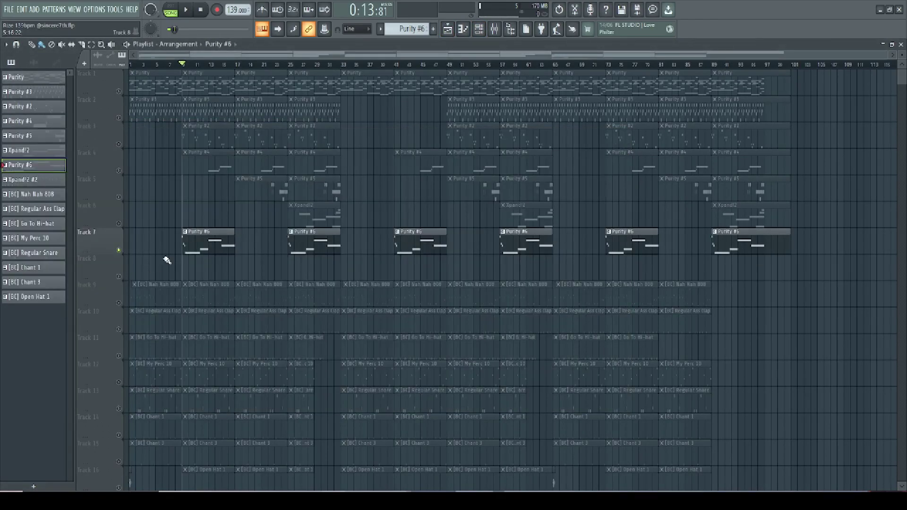
# Step: Solo Track 5 in the playlist and play its Purity #5 pattern in the piano roll
pyautogui.click(122, 203)
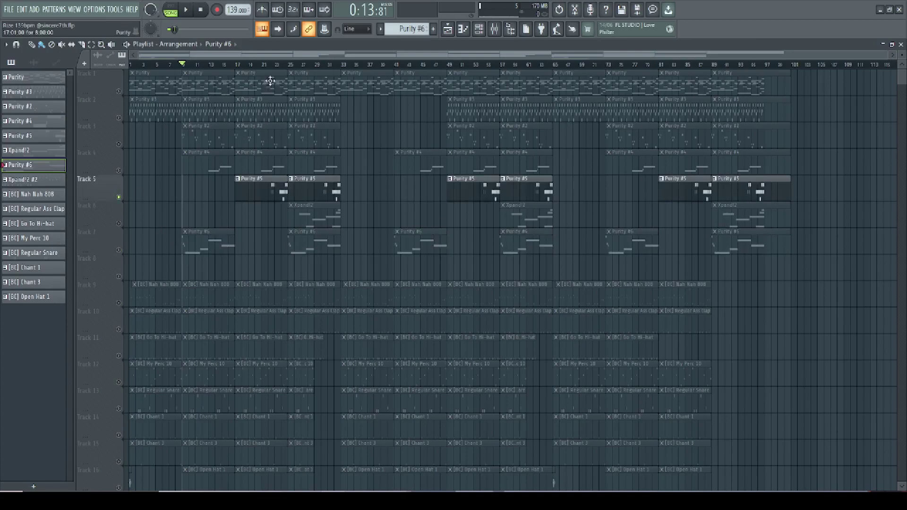
pyautogui.doubleClick(250, 188)
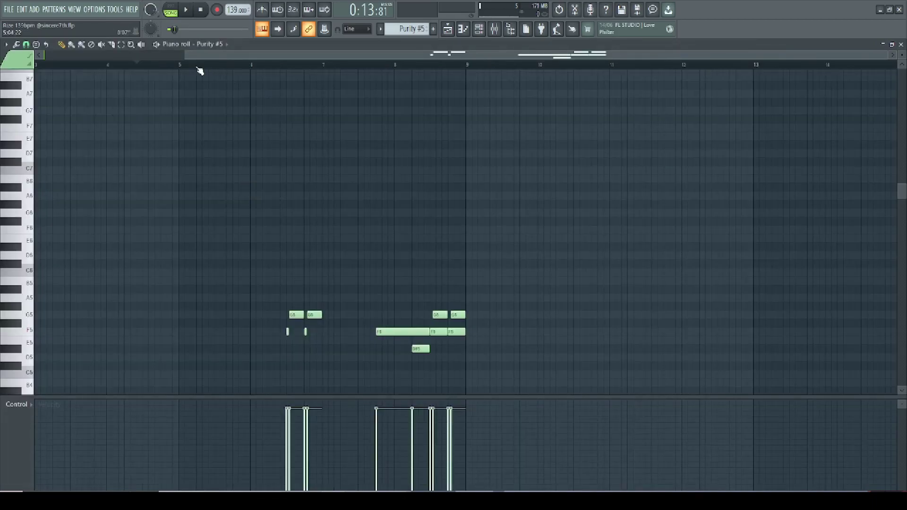
pyautogui.press('space')
pyautogui.scroll(-3, 275, 237)
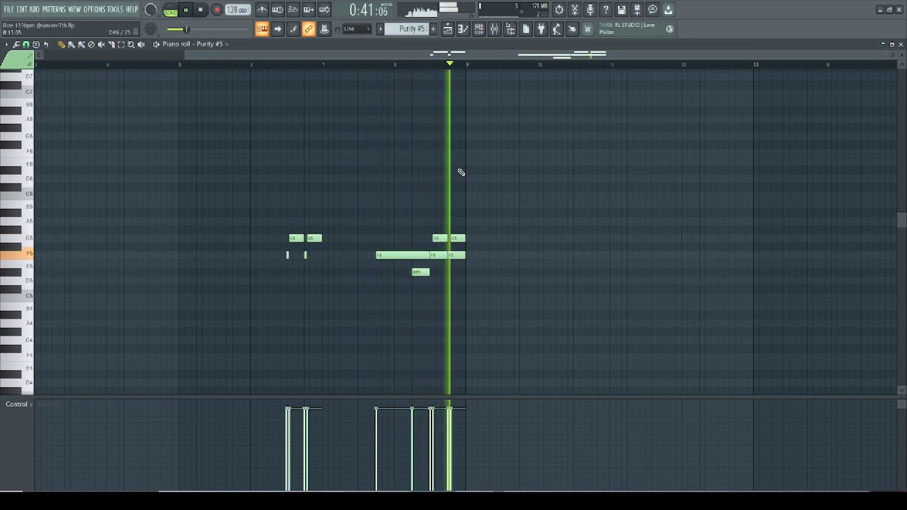
# Step: Stop playback and show the Purity #5 channel's instrument preset and the effects on its mixer insert
pyautogui.press('space')
pyautogui.click(446, 30)
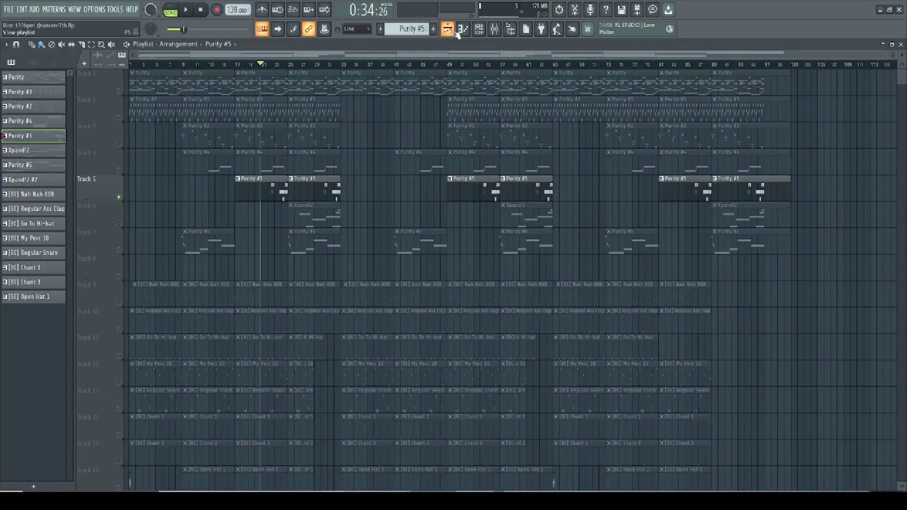
pyautogui.click(480, 32)
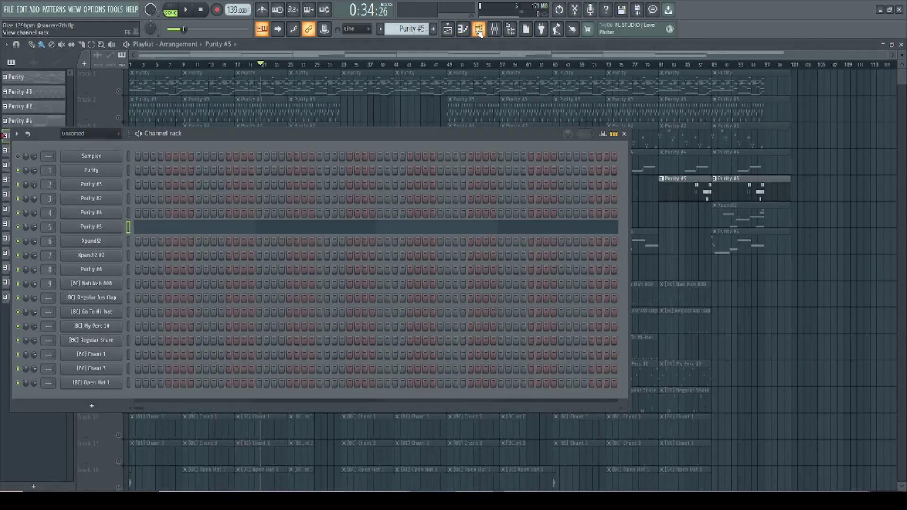
pyautogui.click(105, 230)
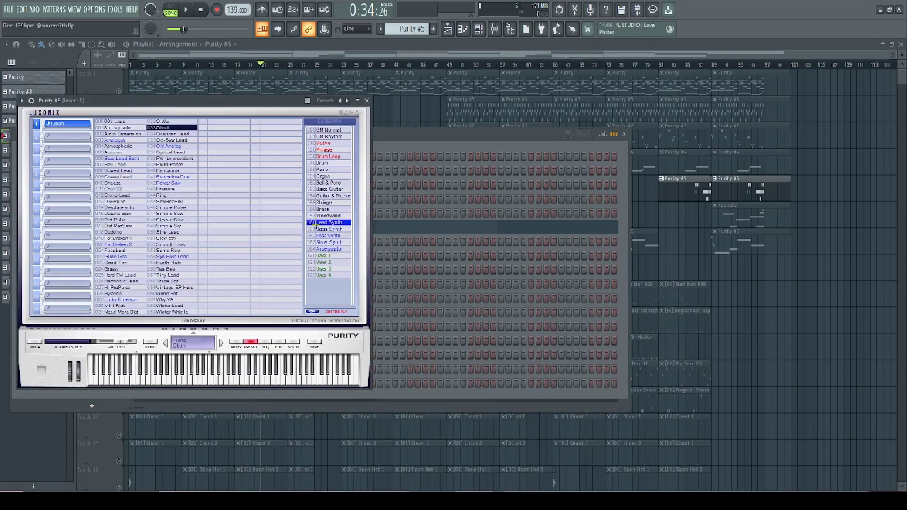
pyautogui.click(367, 100)
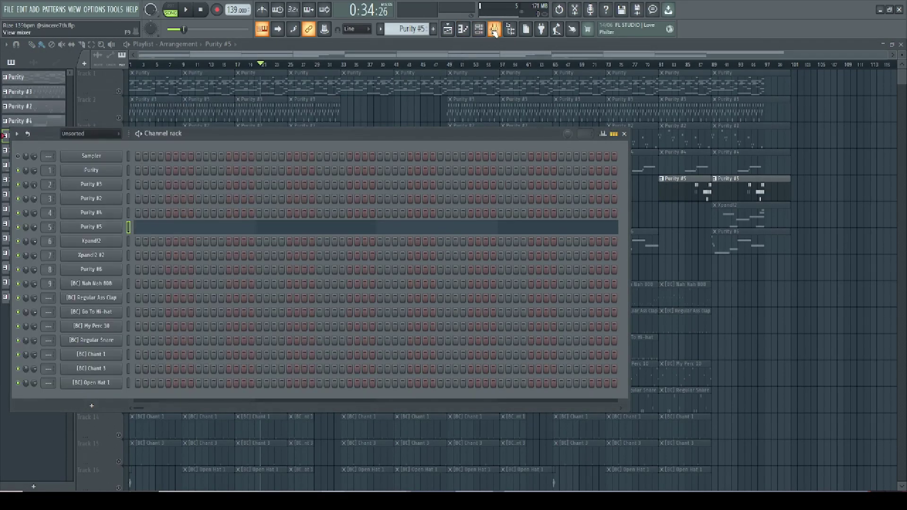
pyautogui.press('F9')
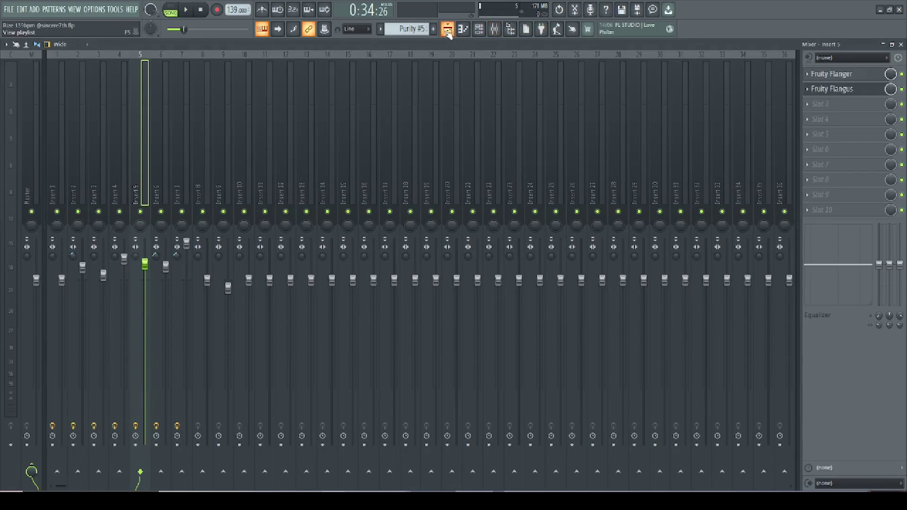
# Step: Solo Track 6 in the playlist and play its Xpand!2 pattern in the piano roll
pyautogui.click(448, 31)
pyautogui.rightClick(119, 224)
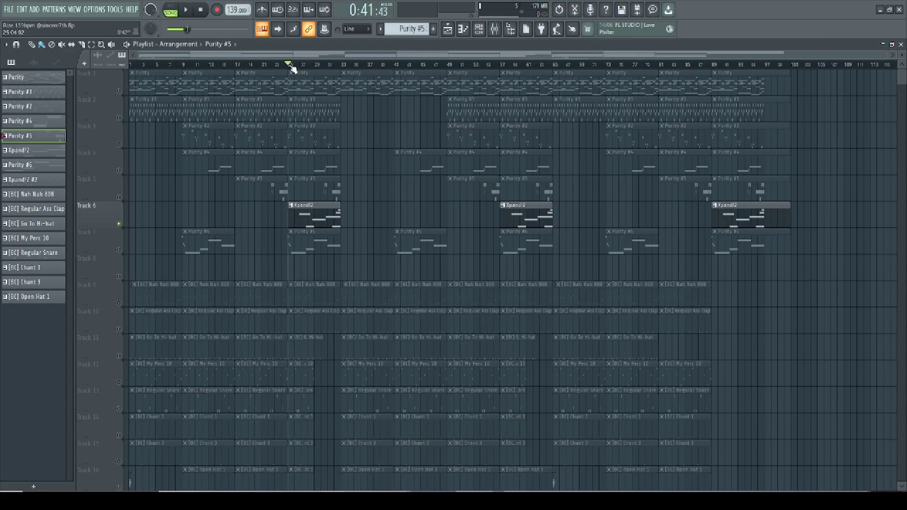
pyautogui.doubleClick(301, 218)
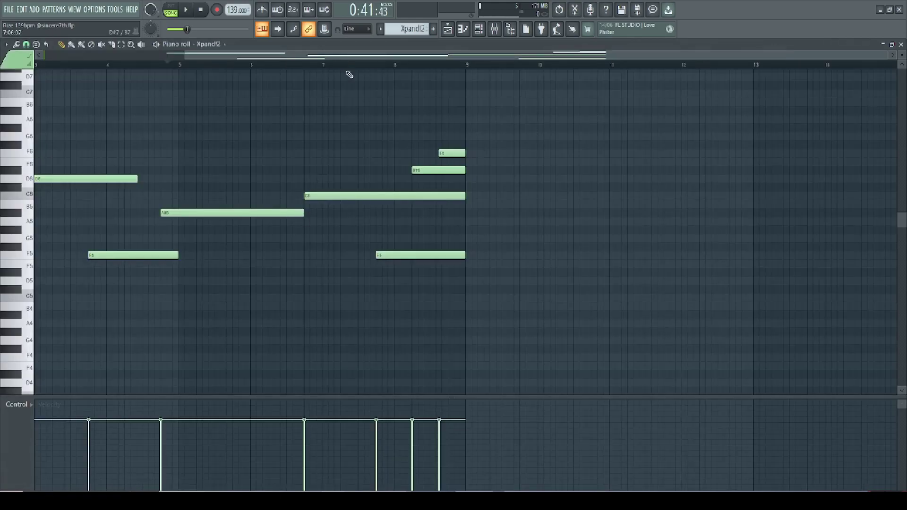
pyautogui.press('space')
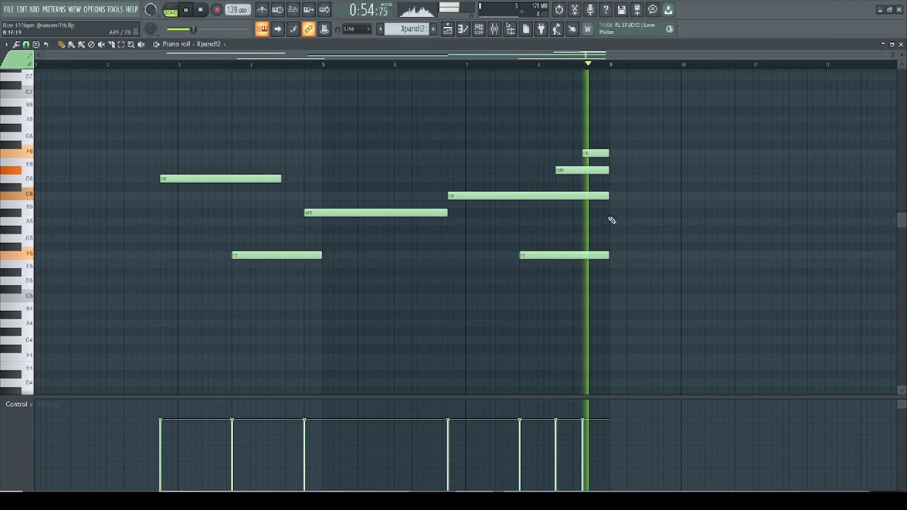
# Step: Stop playback and show the Xpand!2 channel's instrument preset and the effects on its mixer insert
pyautogui.press('space')
pyautogui.click(482, 30)
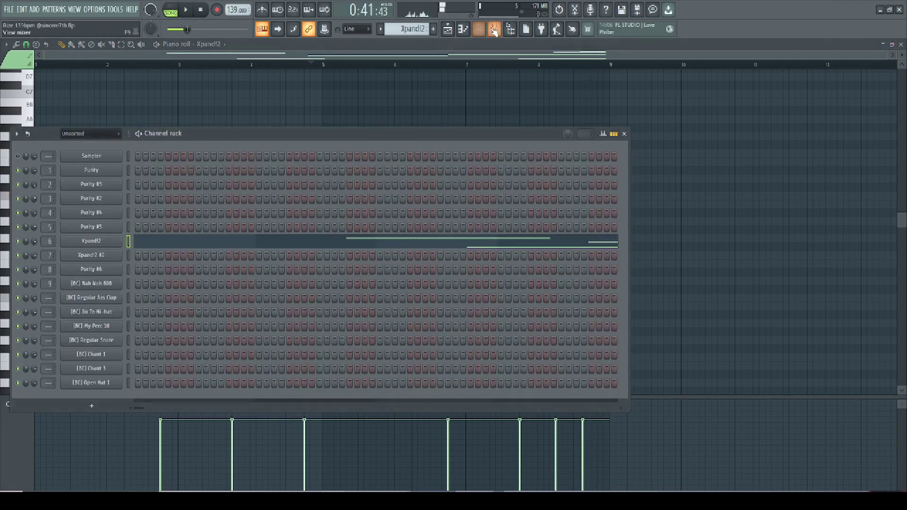
pyautogui.click(88, 245)
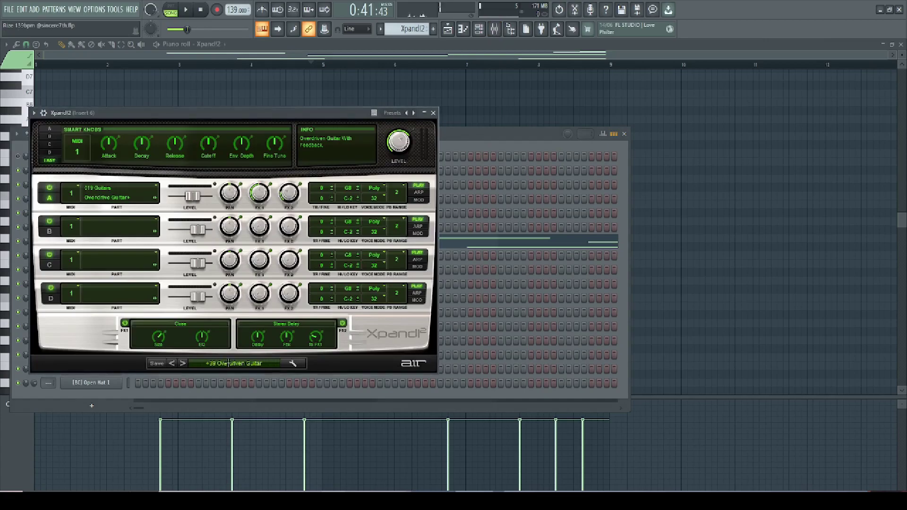
pyautogui.click(433, 113)
pyautogui.click(493, 29)
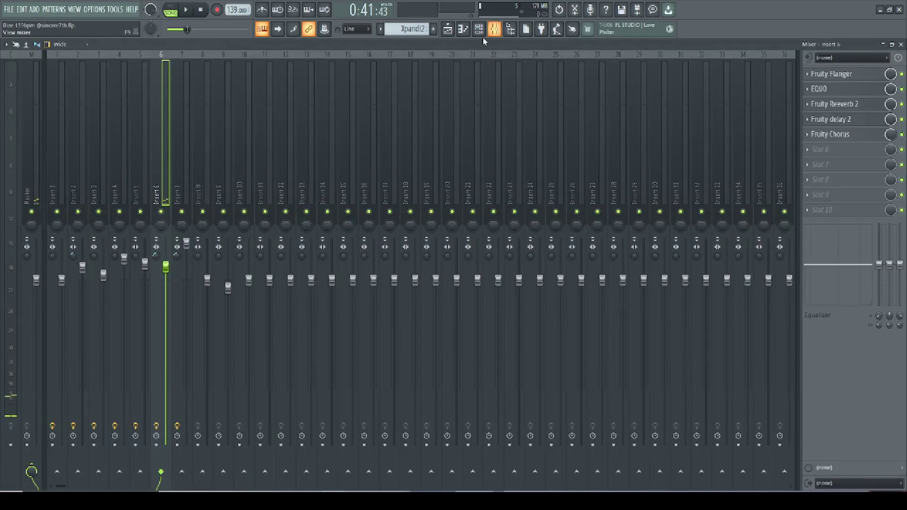
# Step: Return to the playlist and clear the solo so that every track is unmuted
pyautogui.click(448, 29)
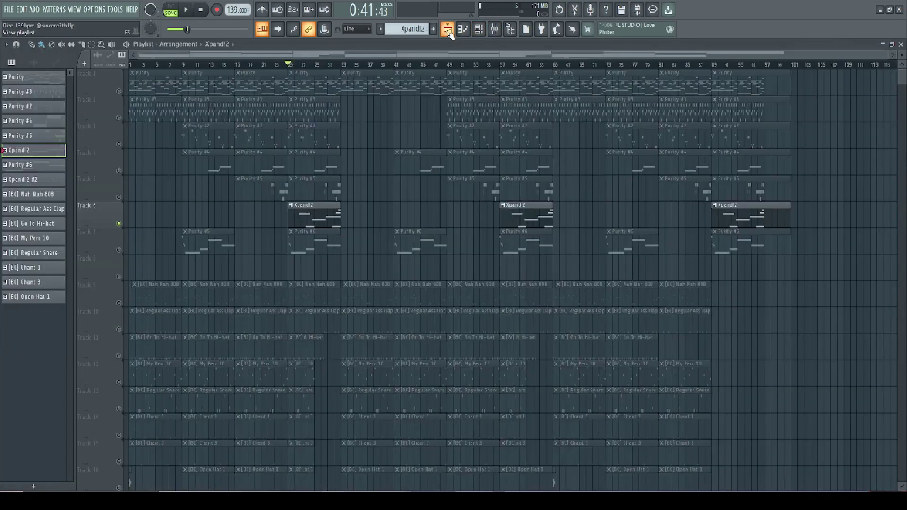
pyautogui.rightClick(119, 92)
pyautogui.rightClick(118, 92)
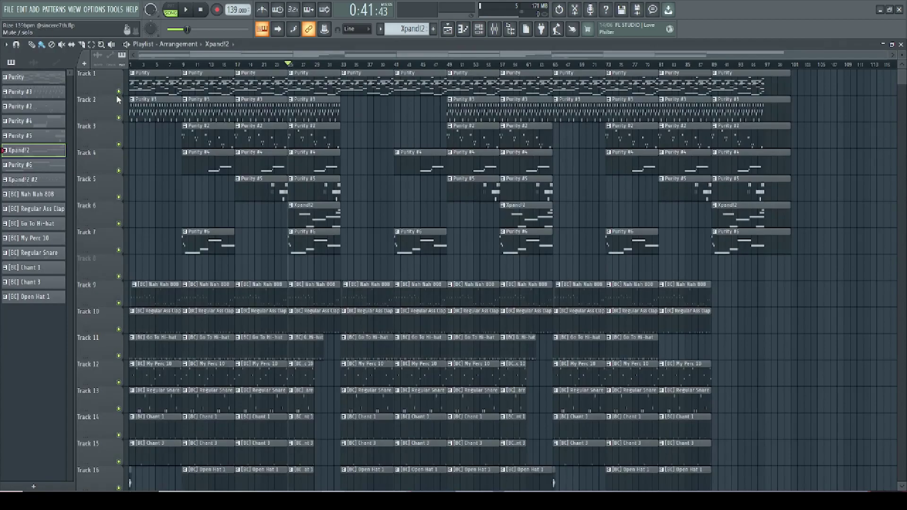
# Step: Mute Tracks 9 to 16 in the playlist, play all the melody tracks together, and stop playback
pyautogui.scroll(-2, 118, 189)
pyautogui.click(118, 250)
pyautogui.click(118, 277)
pyautogui.click(118, 303)
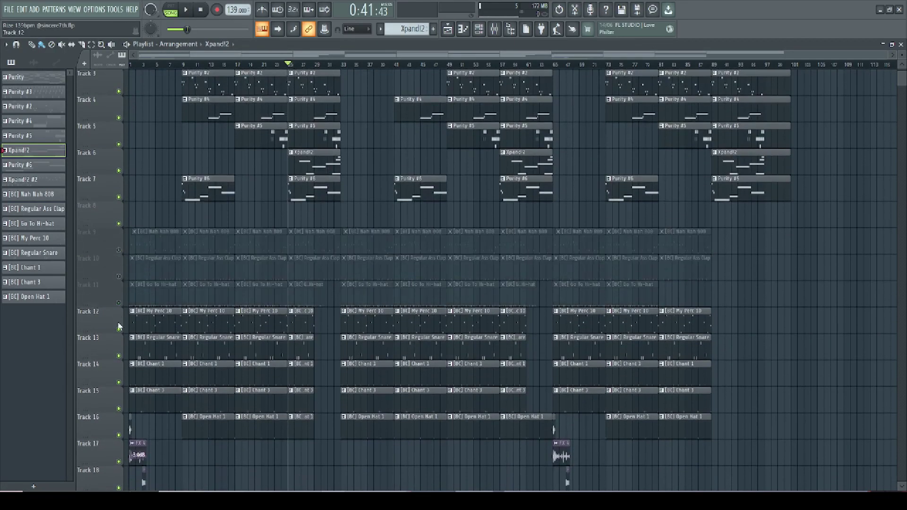
pyautogui.click(119, 329)
pyautogui.click(119, 356)
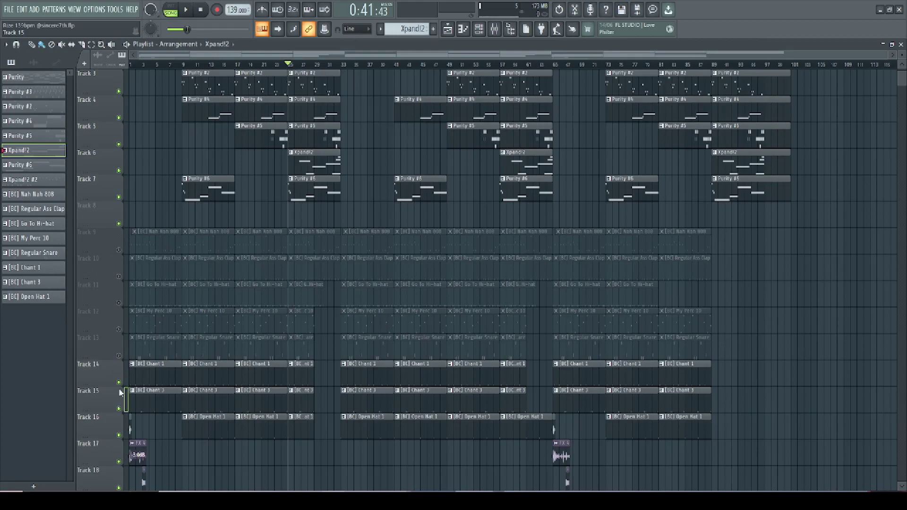
pyautogui.click(118, 382)
pyautogui.click(119, 408)
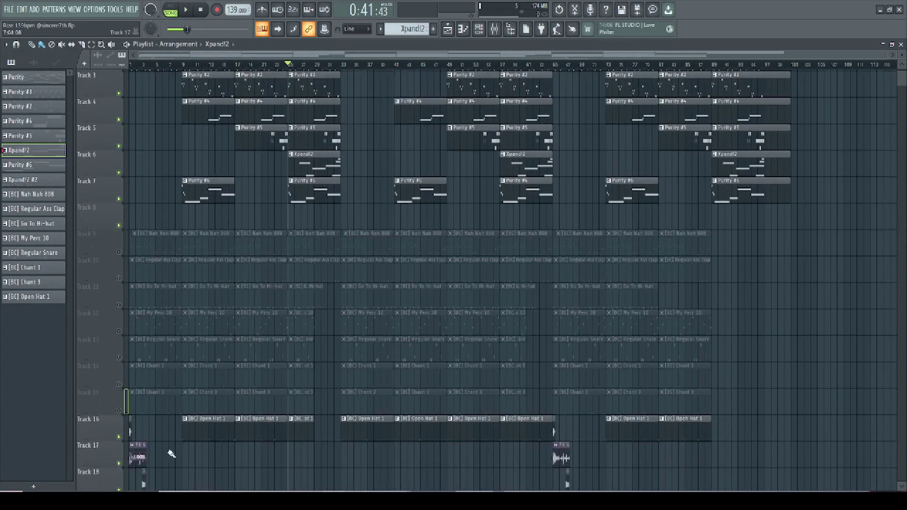
pyautogui.click(119, 436)
pyautogui.scroll(2, 183, 441)
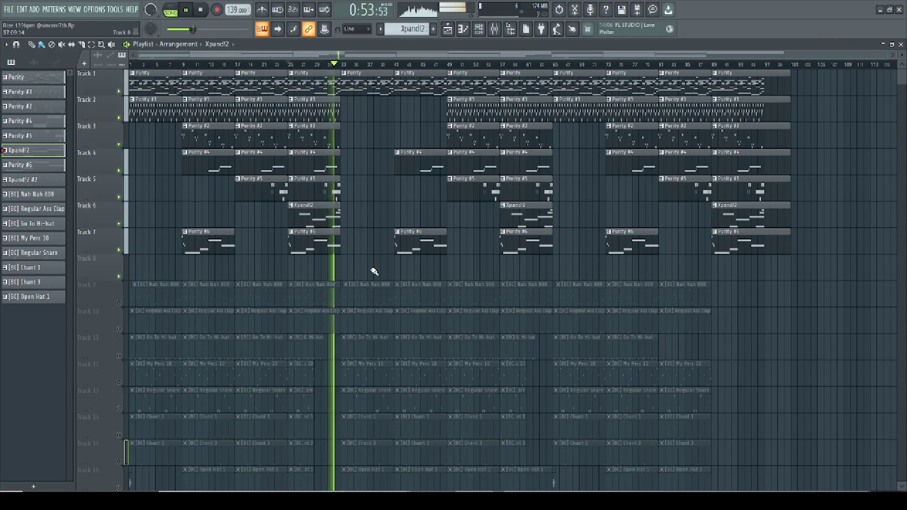
pyautogui.press('space')
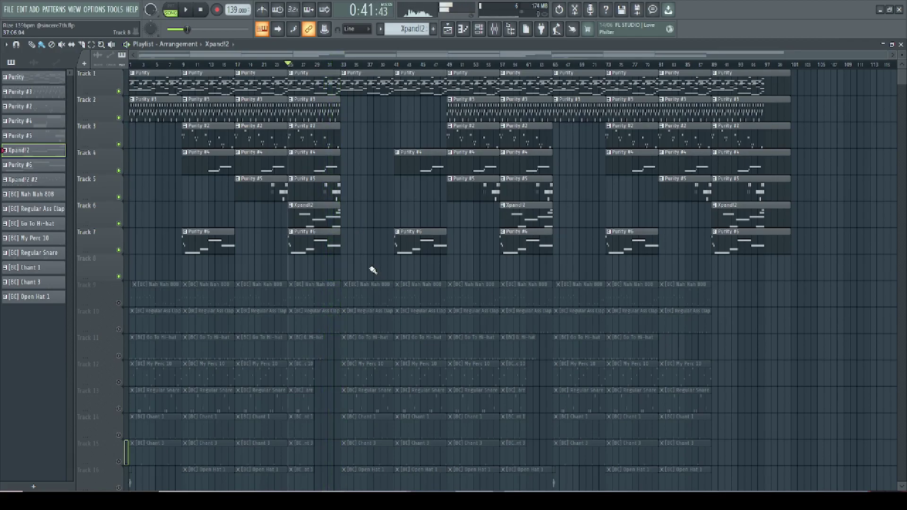
# Step: Solo Track 9 in the playlist and play its [BC] Nah Nah 808 pattern in the piano roll
pyautogui.scroll(-3, 126, 229)
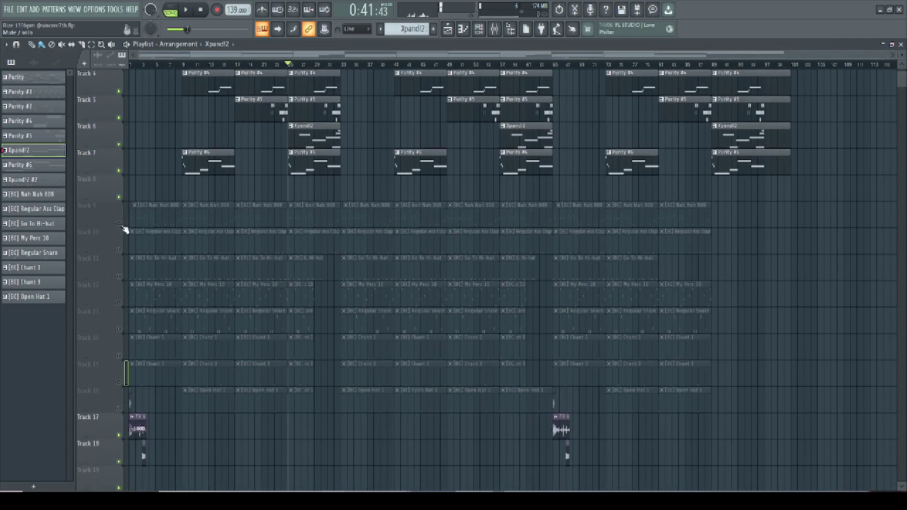
pyautogui.rightClick(119, 224)
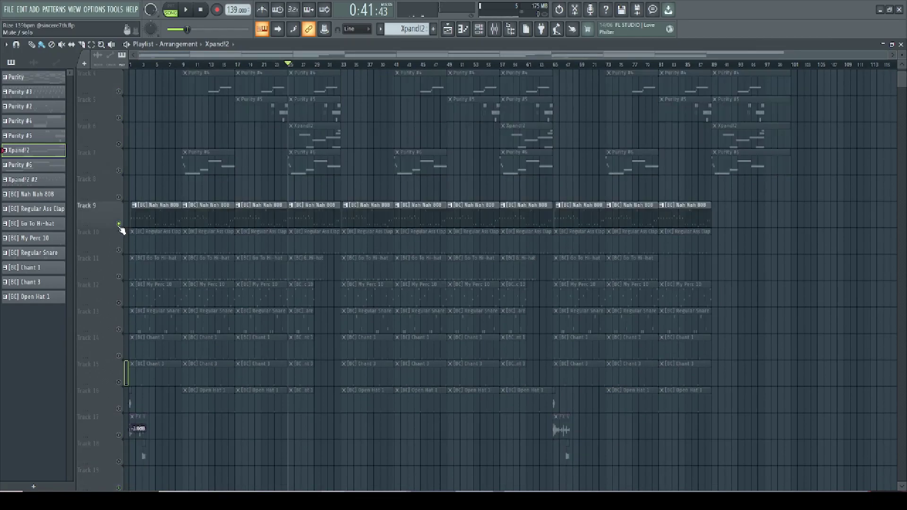
pyautogui.doubleClick(206, 223)
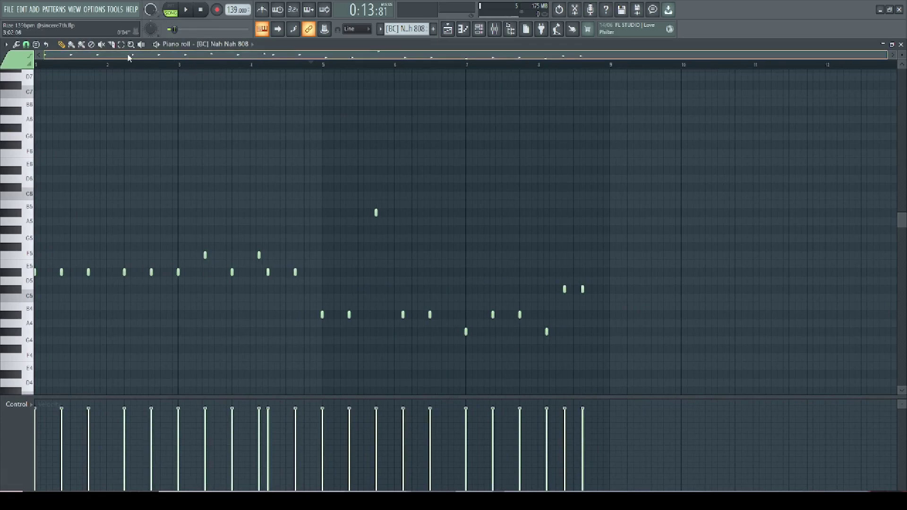
pyautogui.scroll(-1, 104, 117)
pyautogui.press('space')
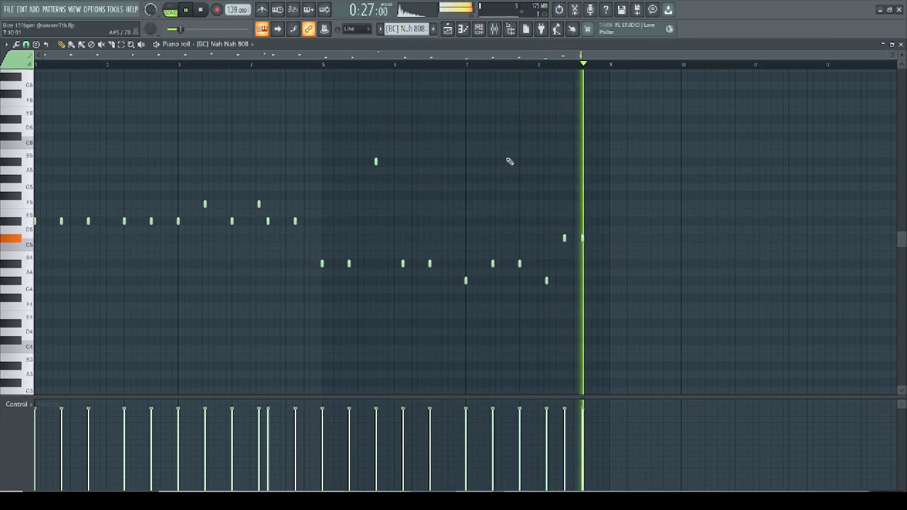
# Step: Solo Track 10 in the playlist and play its [BC] Regular Ass Clap pattern from the song start in the piano roll
pyautogui.click(449, 30)
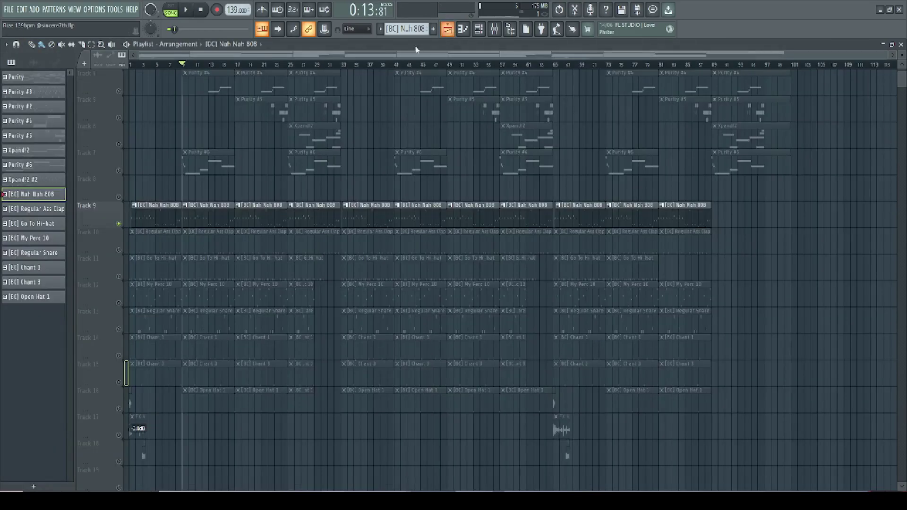
pyautogui.rightClick(119, 250)
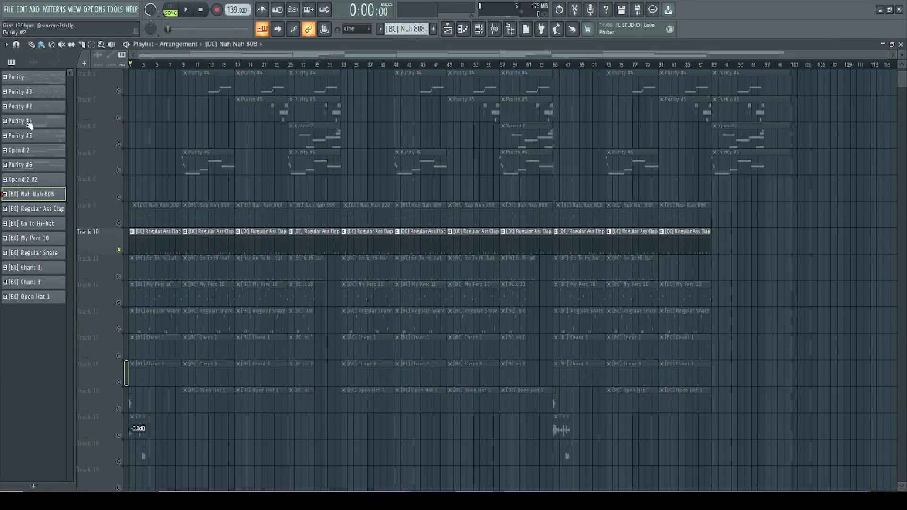
pyautogui.doubleClick(154, 237)
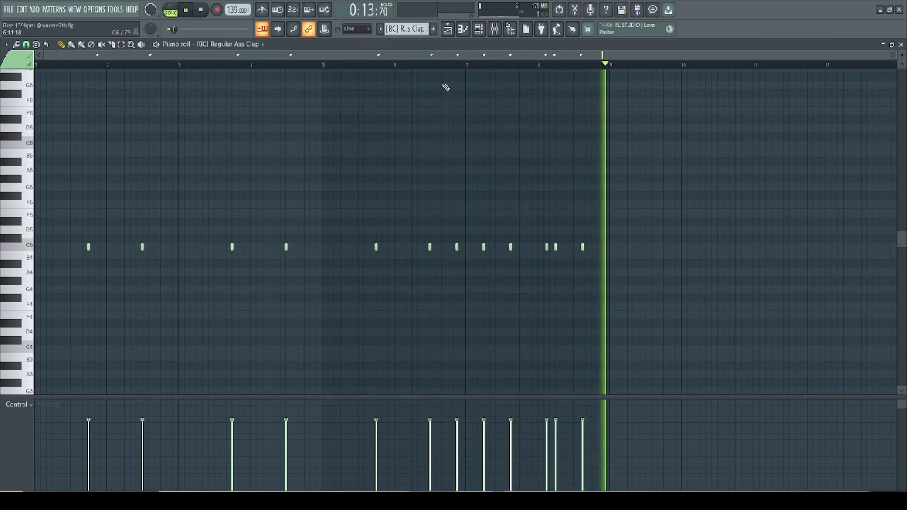
# Step: Solo Track 11 in the playlist, play its [BC] Go To Hi-hat pattern in the piano roll, and stop playback
pyautogui.click(449, 34)
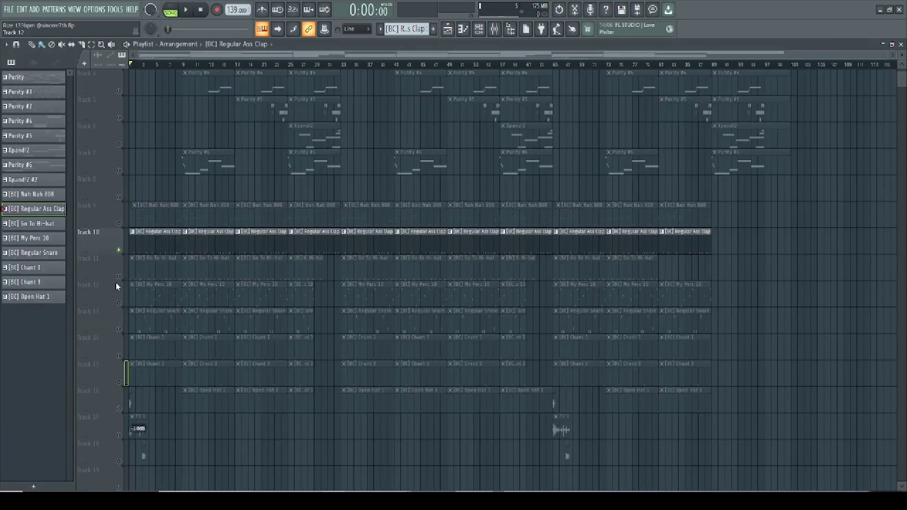
pyautogui.doubleClick(154, 268)
pyautogui.scroll(3, 223, 67)
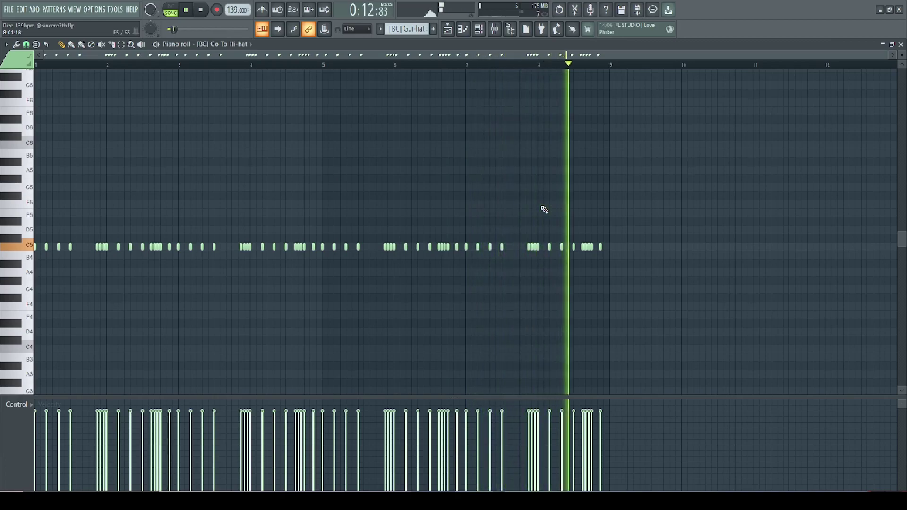
pyautogui.press('space')
# Step: Solo Track 12 in the playlist and play its [BC] My Perc 10 pattern in the piano roll
pyautogui.click(447, 29)
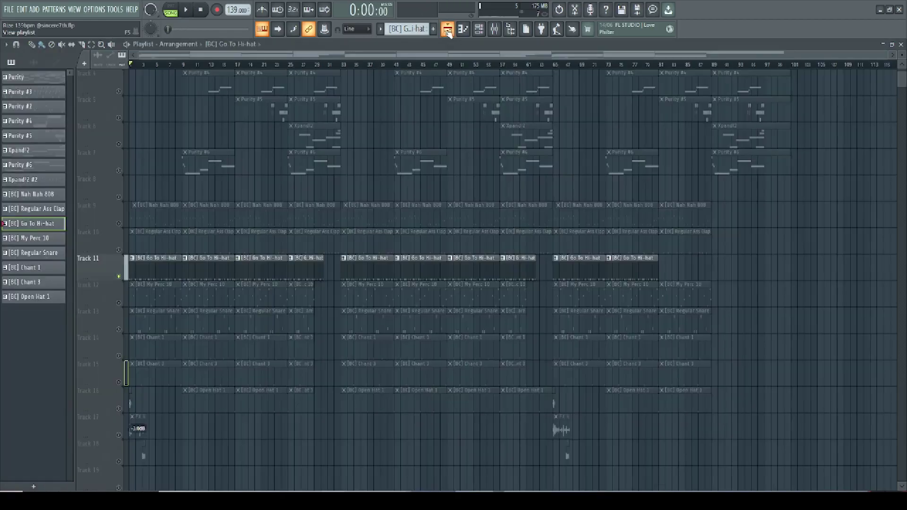
pyautogui.click(119, 303)
pyautogui.rightClick(119, 277)
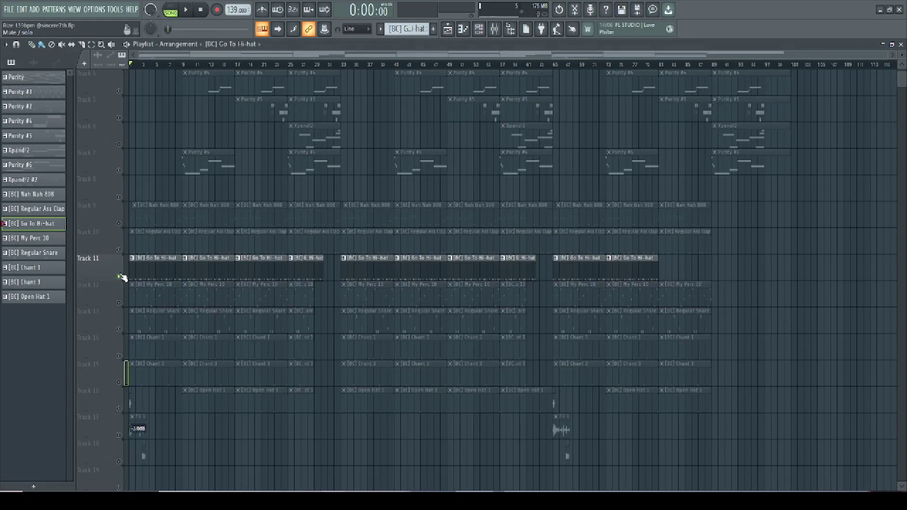
pyautogui.rightClick(119, 303)
pyautogui.doubleClick(142, 299)
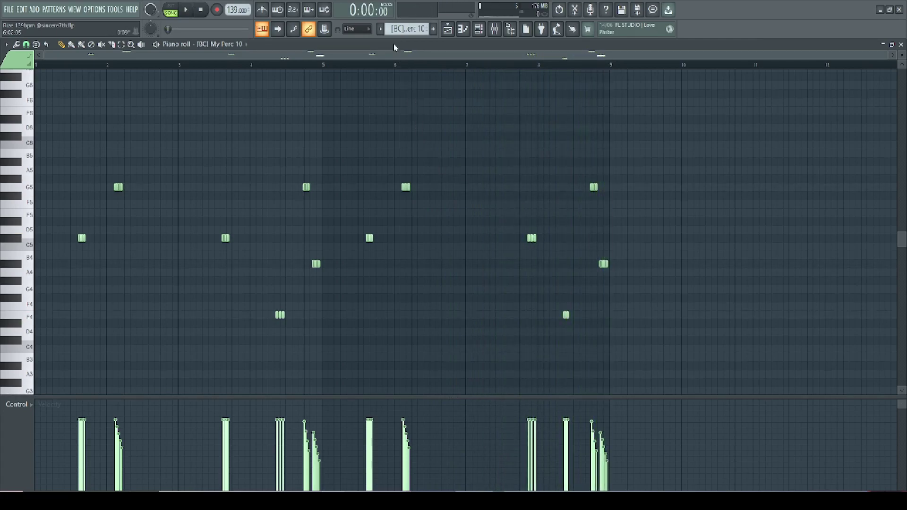
# Step: Solo Track 13, play its [BC] Regular Snare pattern in the piano roll, skipping ahead to the second half, and stop playback
pyautogui.click(447, 30)
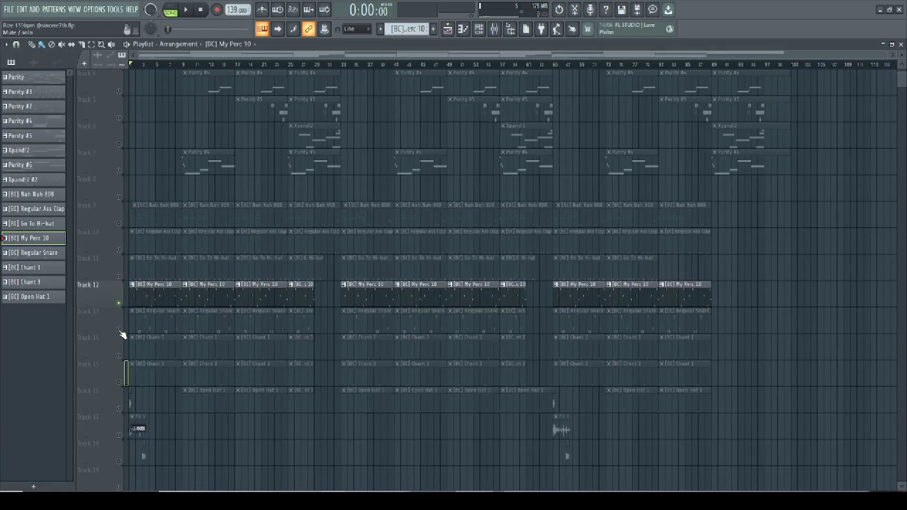
pyautogui.doubleClick(135, 324)
pyautogui.hscroll(-2, 74, 92)
pyautogui.press('space')
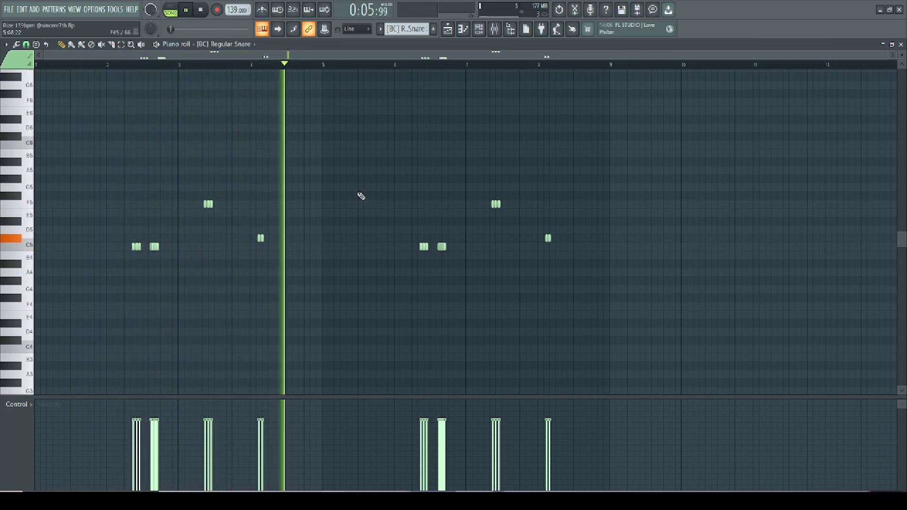
pyautogui.click(407, 65)
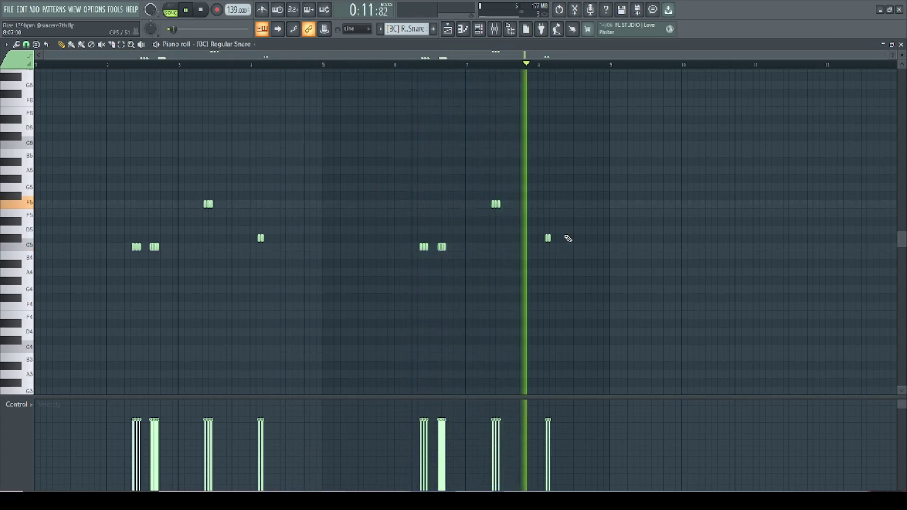
pyautogui.press('space')
# Step: Return to the playlist and solo Track 14 with the [BC] Chant 1 clips
pyautogui.click(448, 29)
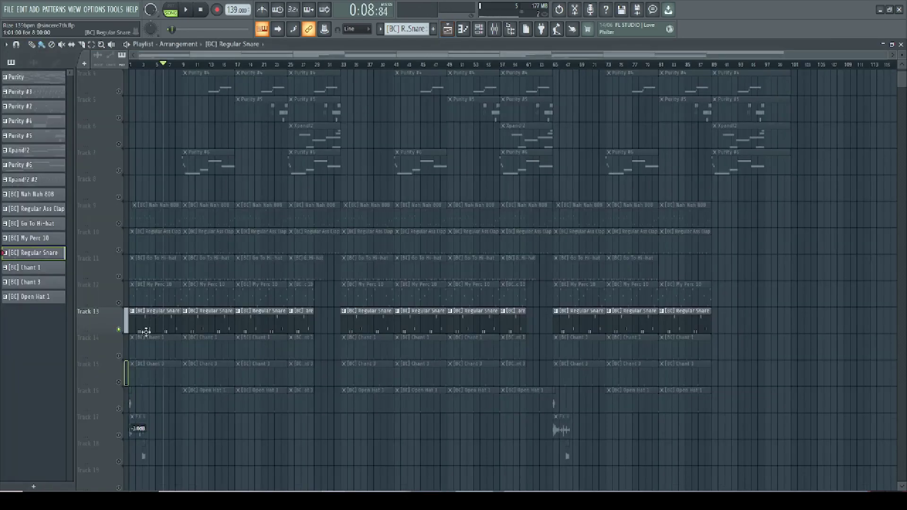
pyautogui.click(118, 356)
pyautogui.rightClick(120, 355)
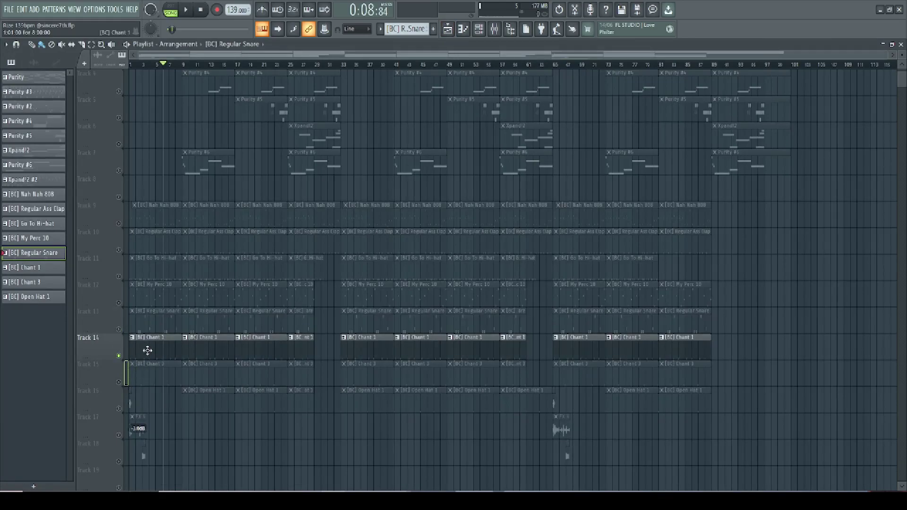
# Step: Open the [BC] Chant 1 pattern in the piano roll, play it through, and stop playback
pyautogui.doubleClick(147, 350)
pyautogui.press('space')
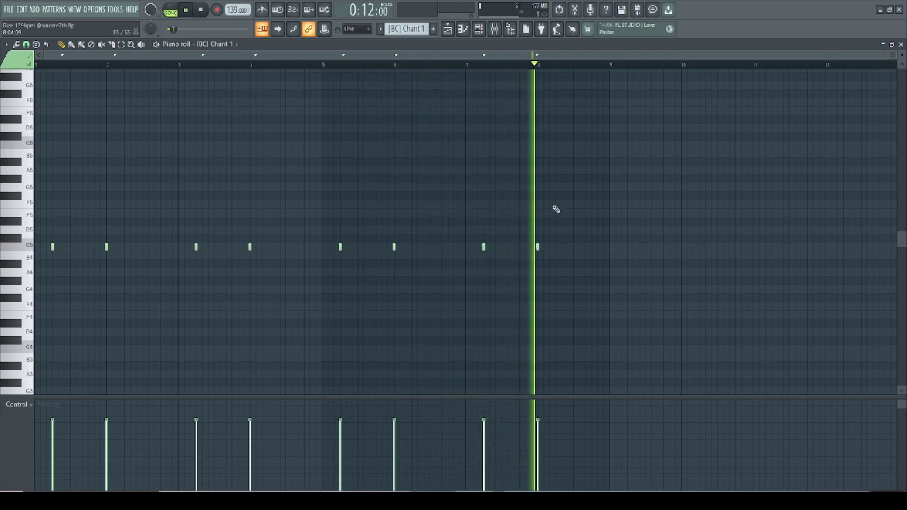
pyautogui.press('space')
# Step: Solo Track 15 in the playlist and play its [BC] Chant 3 pattern in the piano roll, skipping ahead past the first bars
pyautogui.click(447, 29)
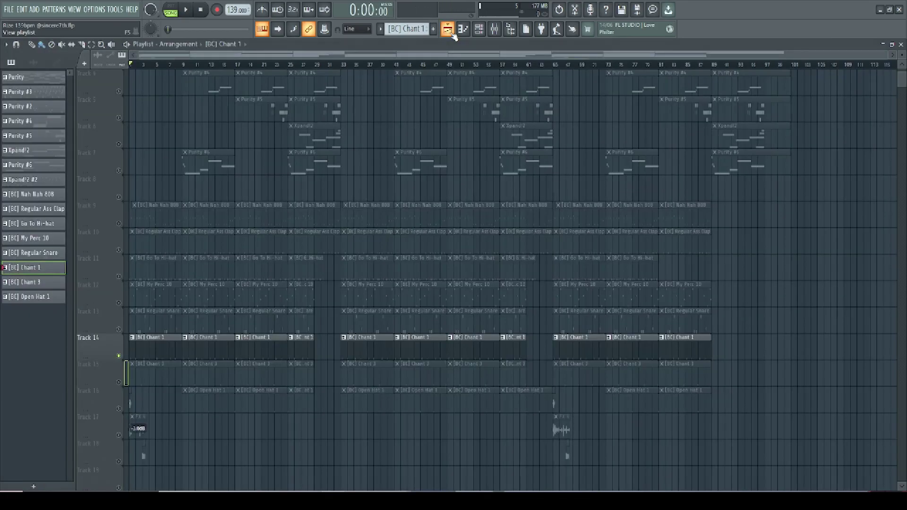
pyautogui.click(126, 383)
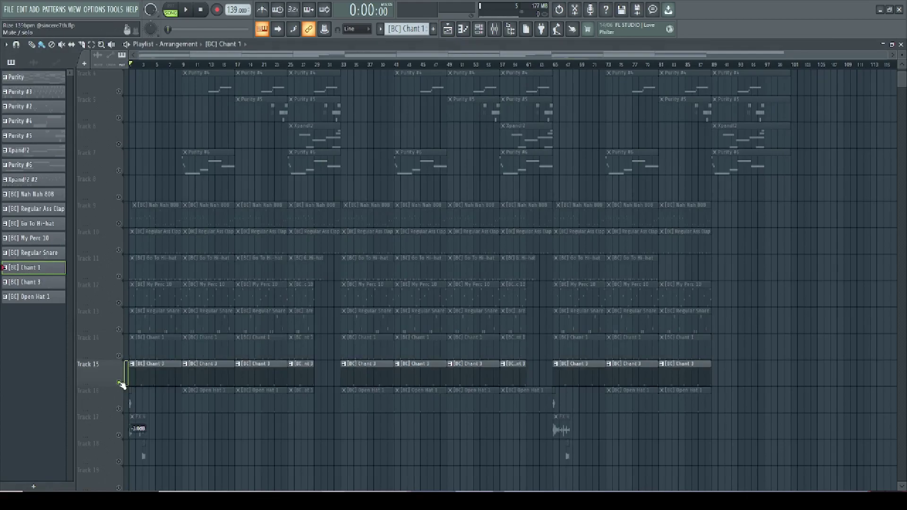
pyautogui.doubleClick(151, 378)
pyautogui.scroll(3, 298, 71)
pyautogui.click(148, 64)
pyautogui.press('space')
pyautogui.click(299, 65)
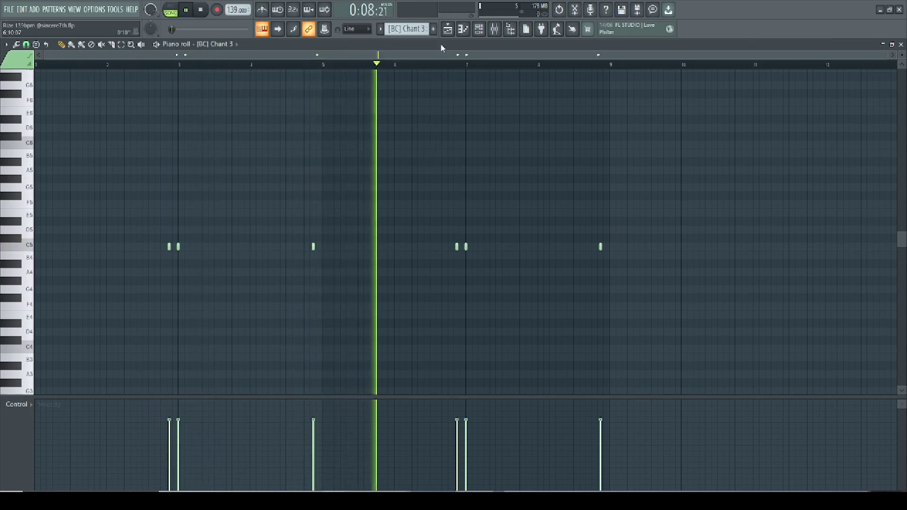
# Step: Solo Track 16 in the playlist and play its [BC] Open Hat 1 pattern in the piano roll, skipping ahead towards bar 5
pyautogui.click(449, 34)
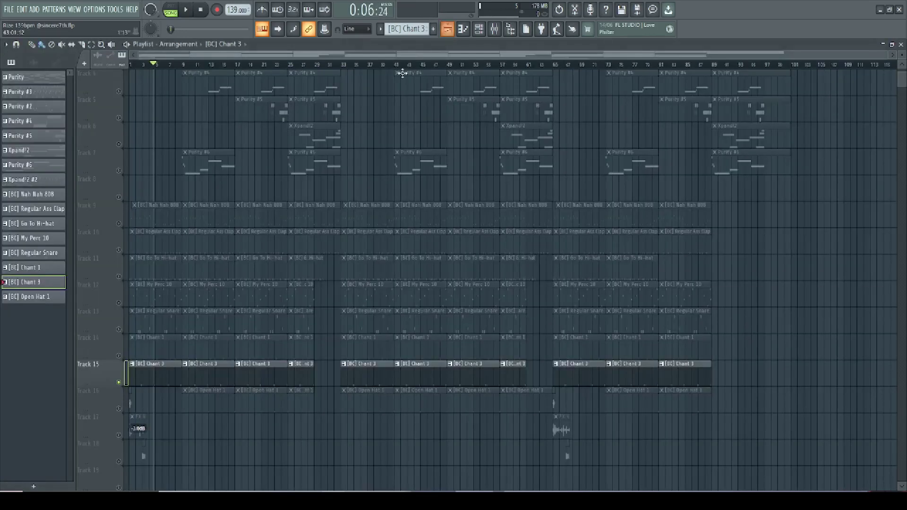
pyautogui.rightClick(119, 409)
pyautogui.doubleClick(207, 393)
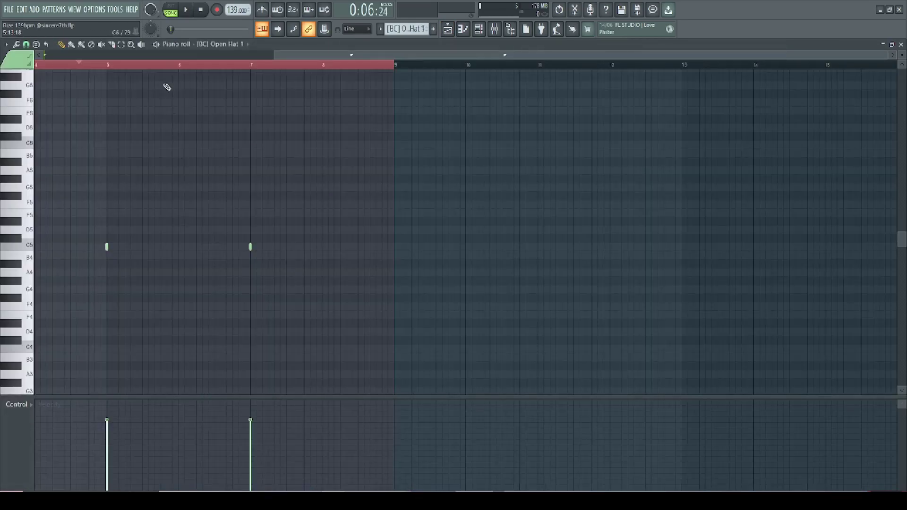
pyautogui.moveTo(335, 57); pyautogui.dragTo(97, 68)
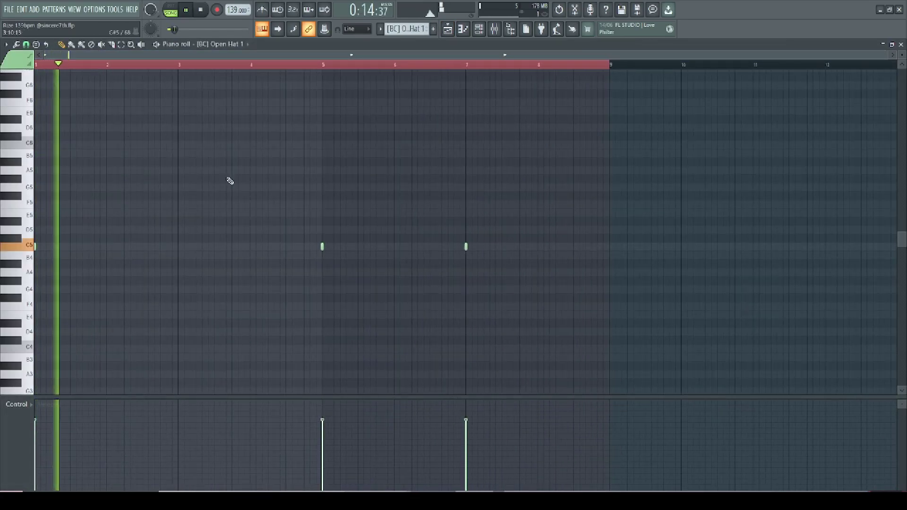
pyautogui.click(308, 63)
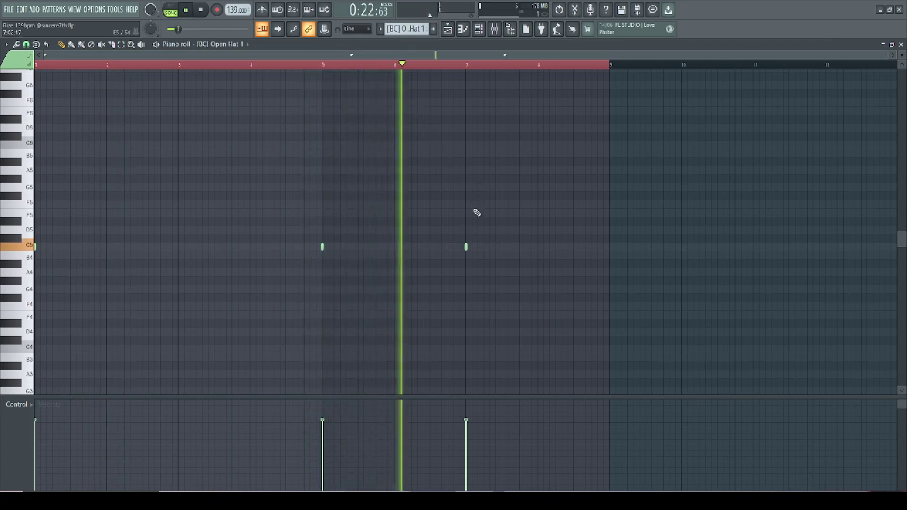
# Step: Return to the playlist, end the solo, mute melody Tracks 1 to 8, and play the 808, drum and chant tracks together
pyautogui.click(449, 36)
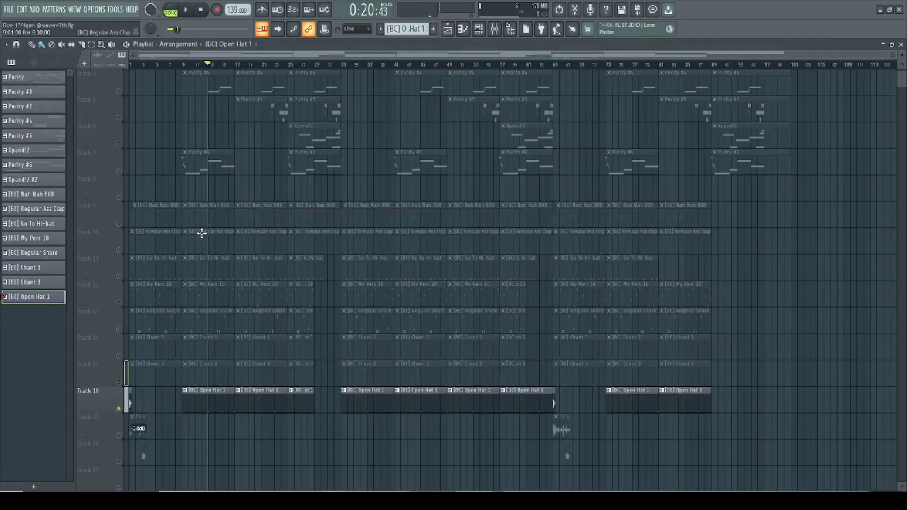
pyautogui.scroll(3, 122, 229)
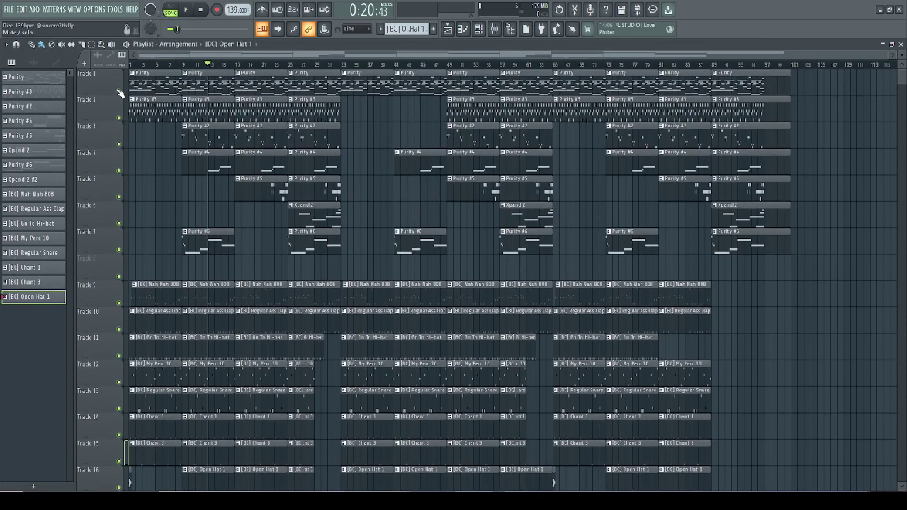
pyautogui.moveTo(121, 94); pyautogui.dragTo(120, 259)
pyautogui.scroll(-4, 233, 86)
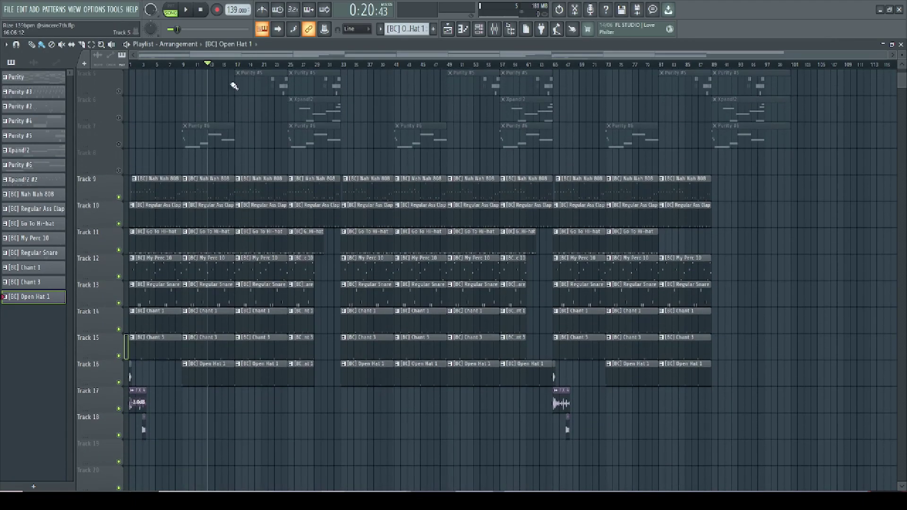
pyautogui.press('space')
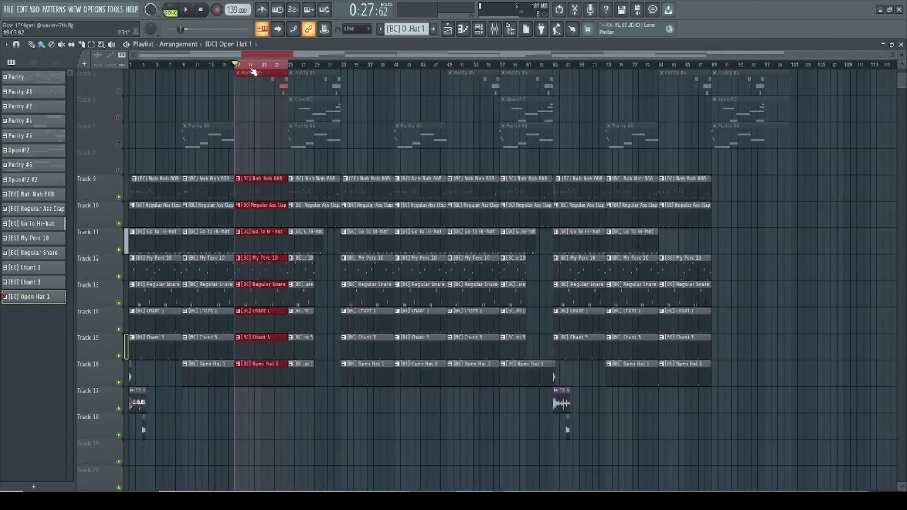
# Step: Unmute Tracks 1 to 8 and play the full beat from the start of the playlist
pyautogui.scroll(4, 208, 129)
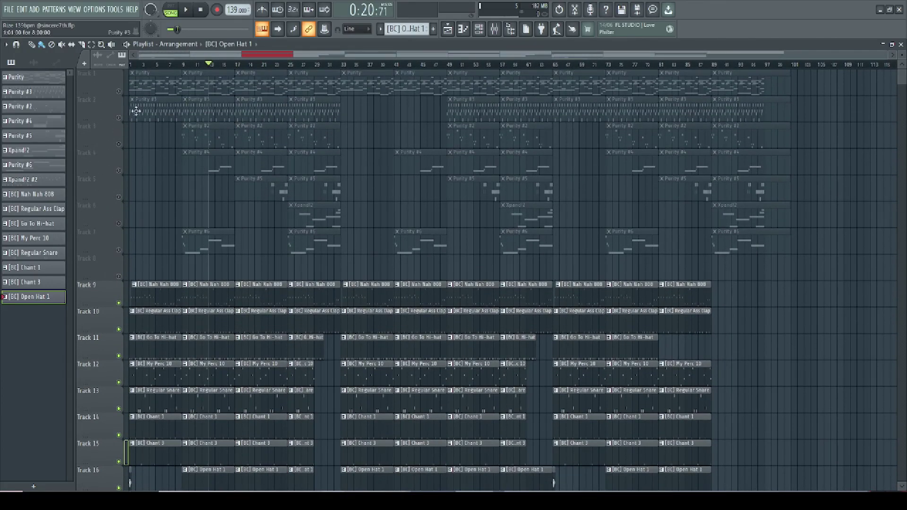
pyautogui.click(120, 91)
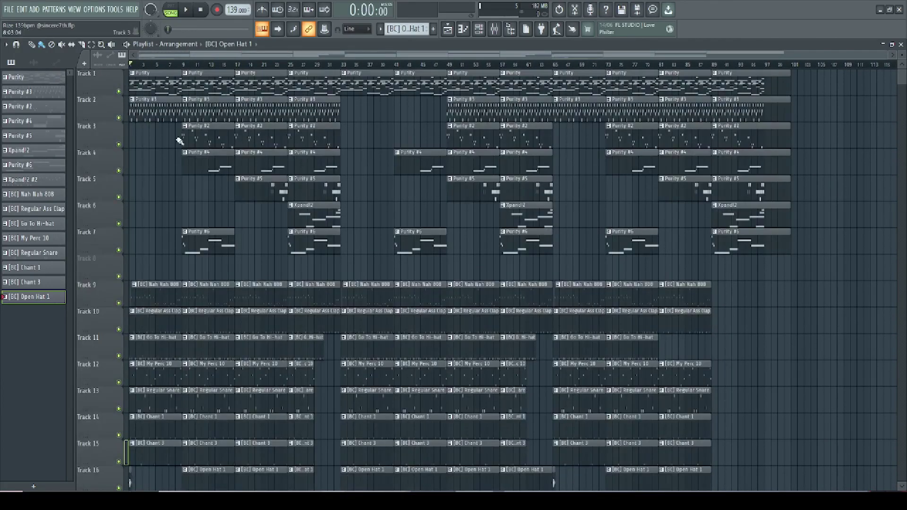
pyautogui.scroll(-2, 198, 140)
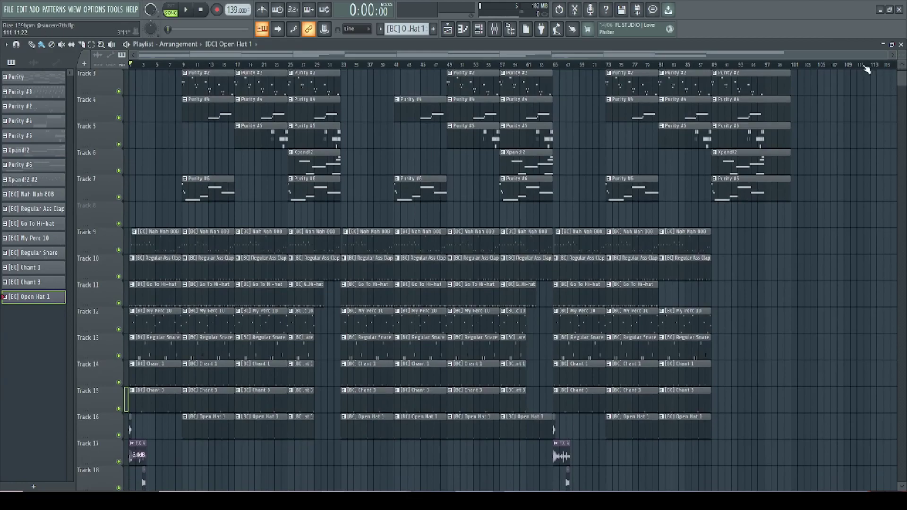
pyautogui.scroll(2, 862, 74)
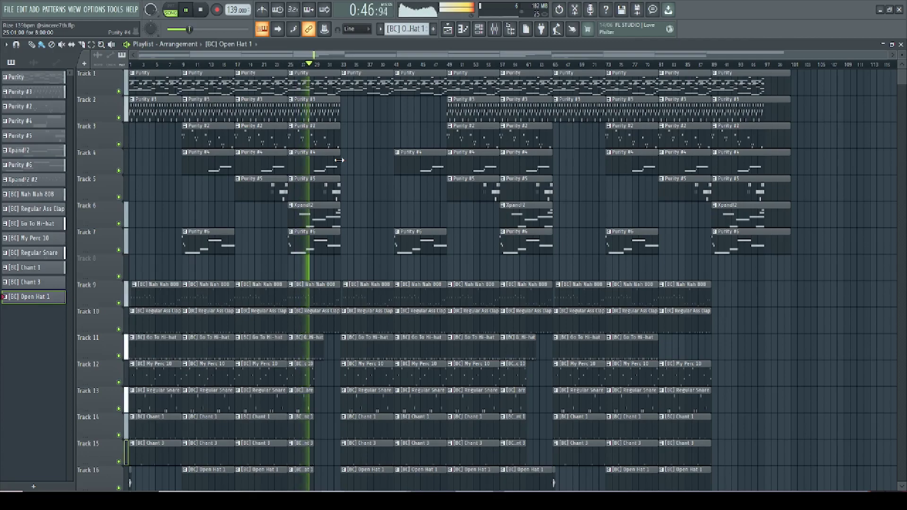
pyautogui.scroll(-3, 226, 189)
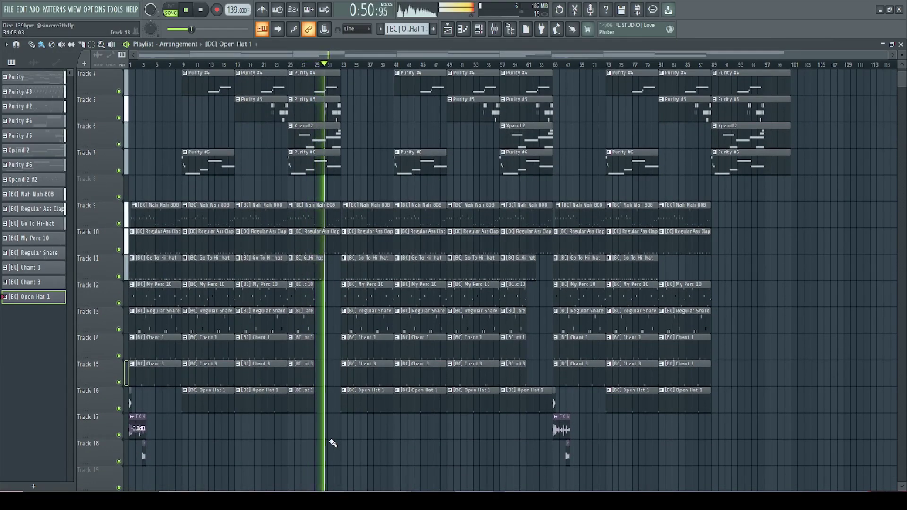
pyautogui.scroll(3, 332, 442)
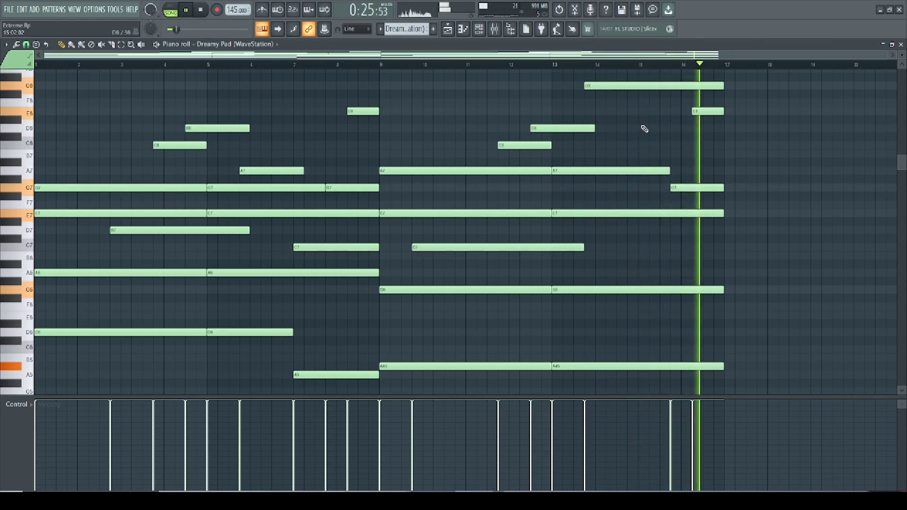
# Step: Stop the Dreamy Pad (WaveStation) pattern and inspect its channel and the effects on mixer Insert 1
pyautogui.press('space')
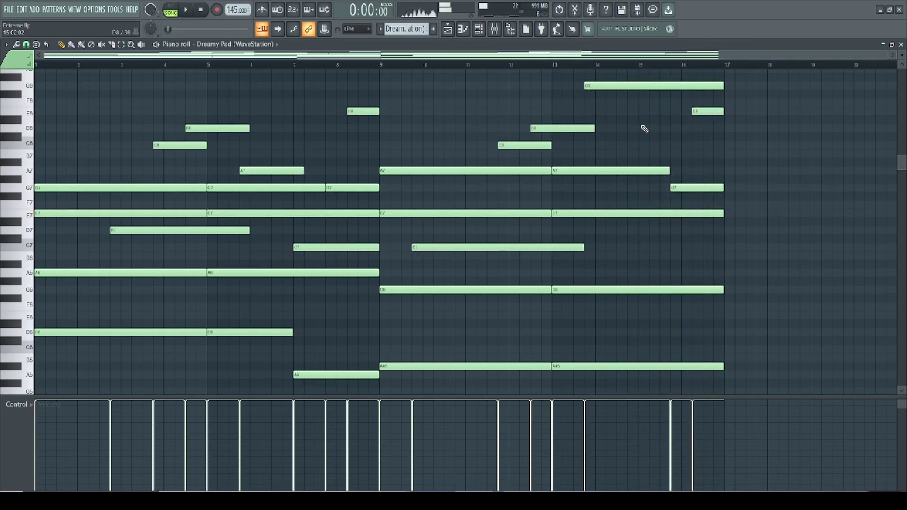
pyautogui.click(481, 33)
pyautogui.click(496, 33)
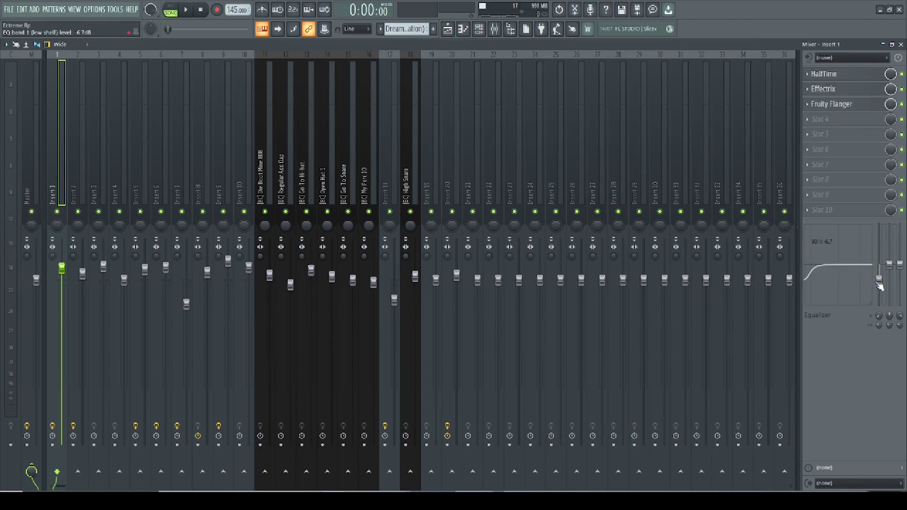
# Step: Solo Track 5 in the playlist and play its Xpand!2 #2 pattern in the piano roll
pyautogui.click(447, 29)
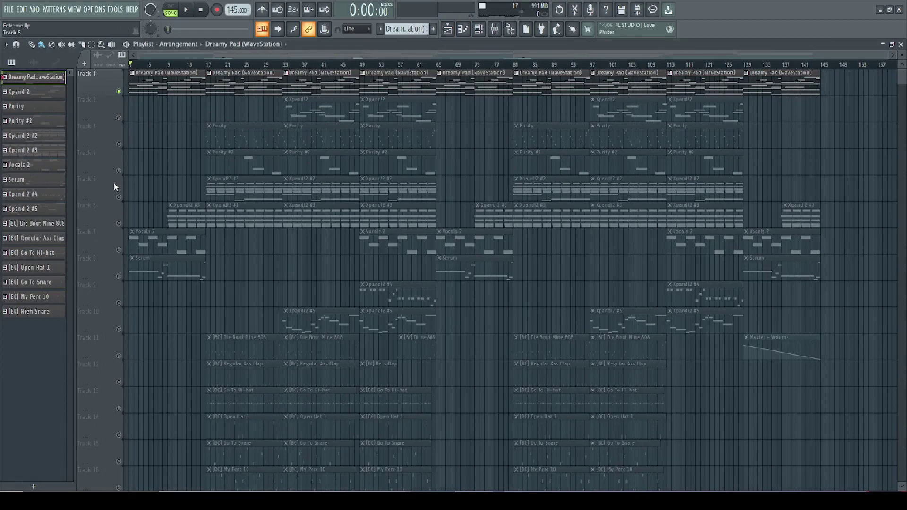
pyautogui.click(120, 197)
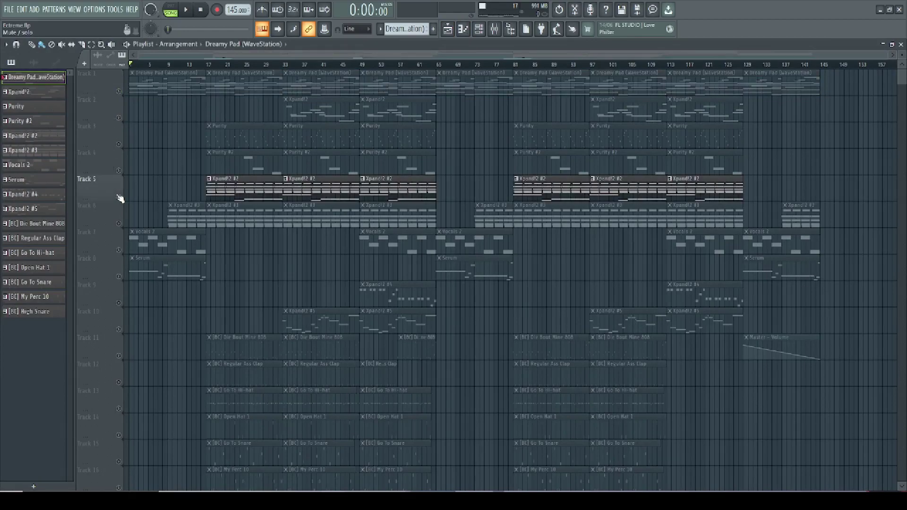
pyautogui.doubleClick(216, 189)
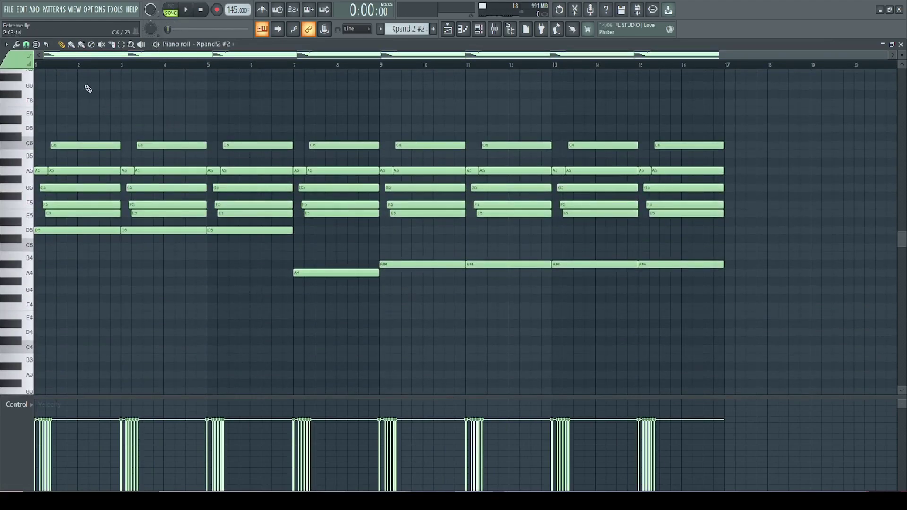
pyautogui.press('space')
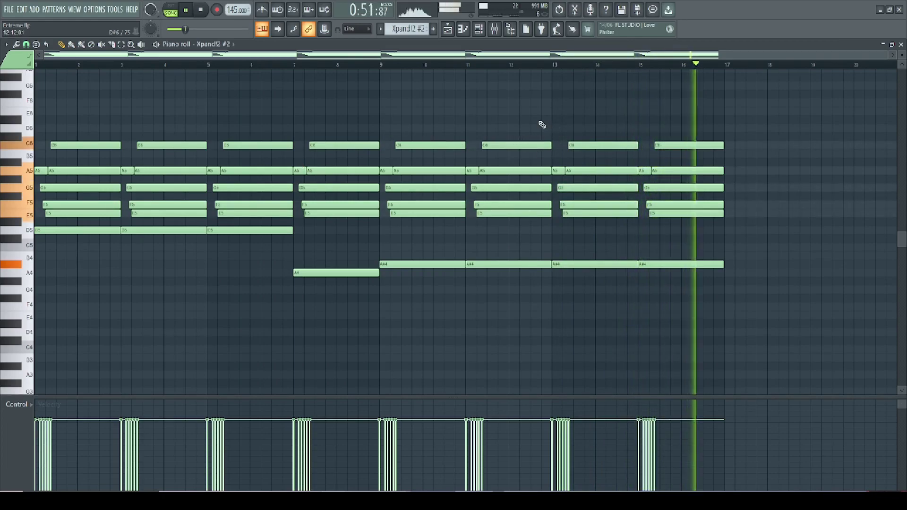
# Step: Solo Track 6, play its Xpand!2 #3 pattern in the piano roll, and inspect its channel and mixer Insert 6 effects
pyautogui.click(456, 35)
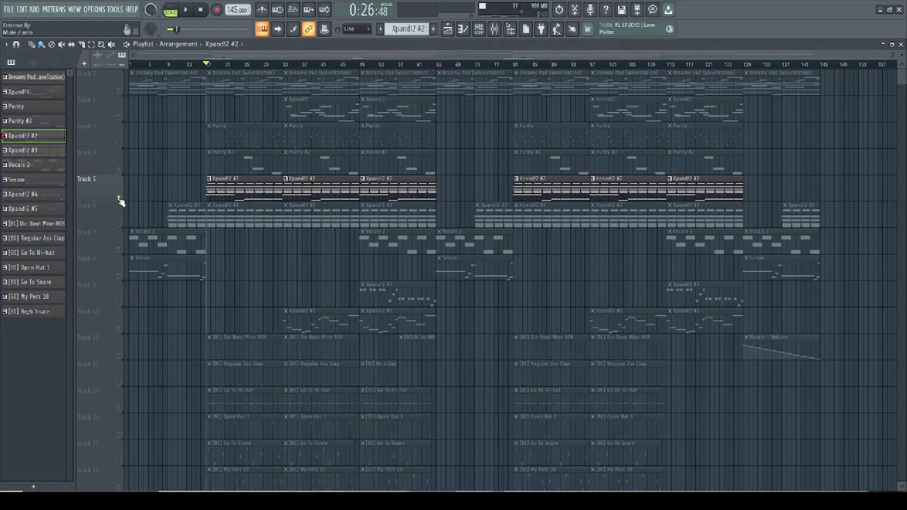
pyautogui.rightClick(119, 224)
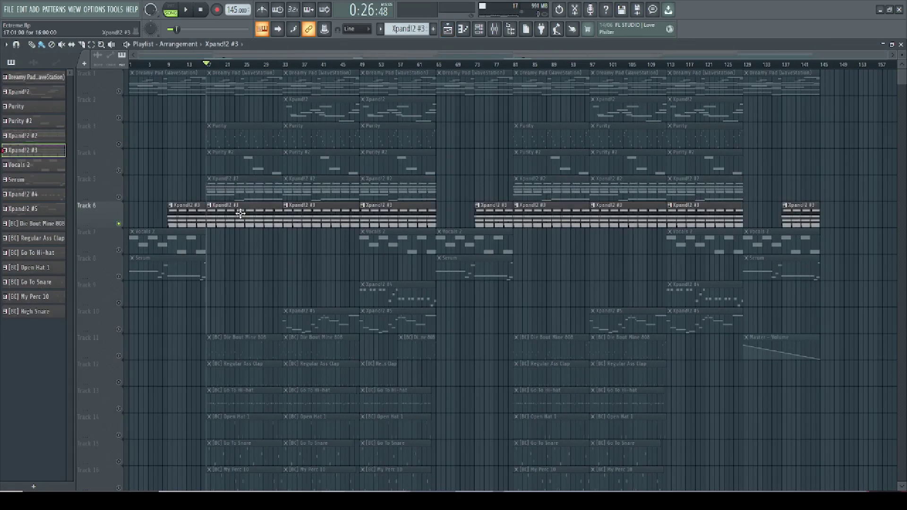
pyautogui.doubleClick(240, 214)
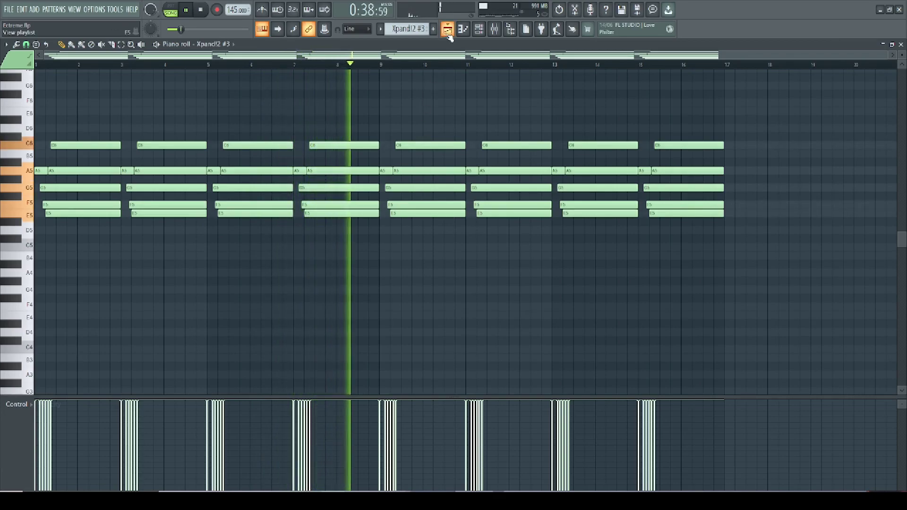
pyautogui.click(480, 32)
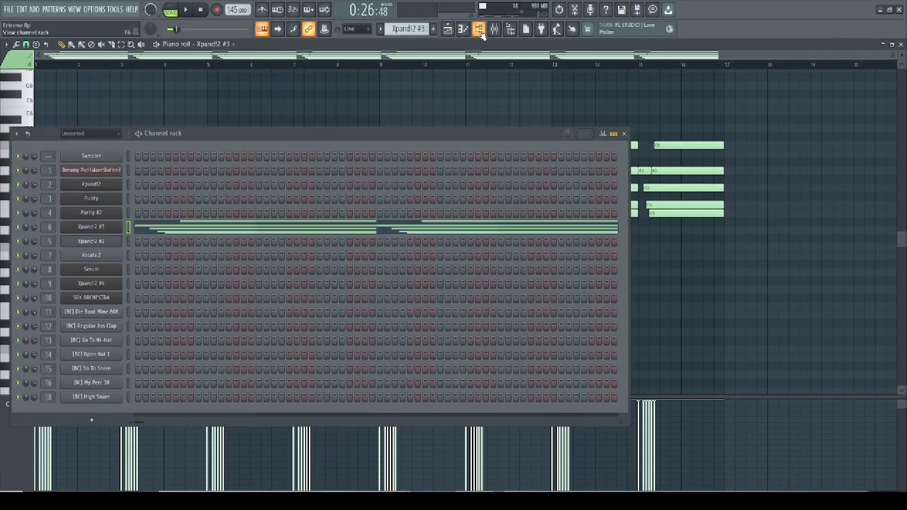
pyautogui.click(495, 30)
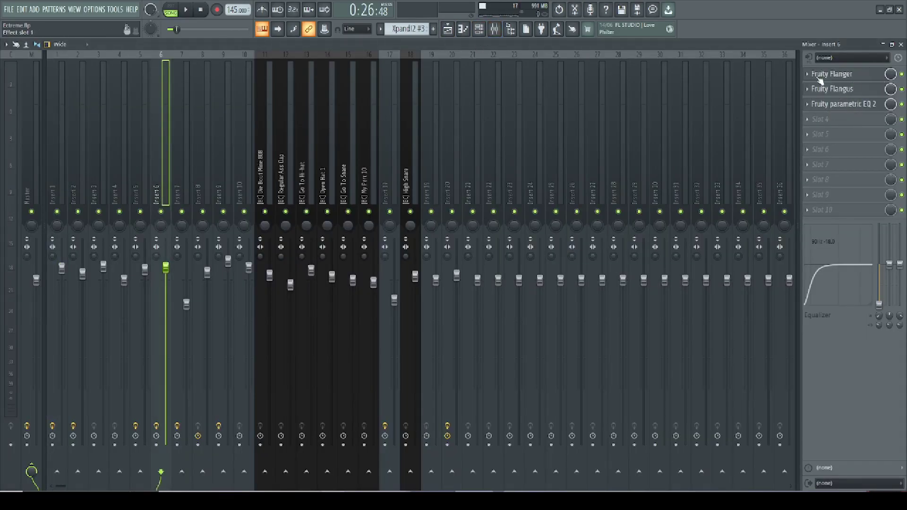
# Step: Solo Track 3 in the playlist, play its Purity pattern in the piano roll, and inspect mixer Insert 3
pyautogui.click(448, 30)
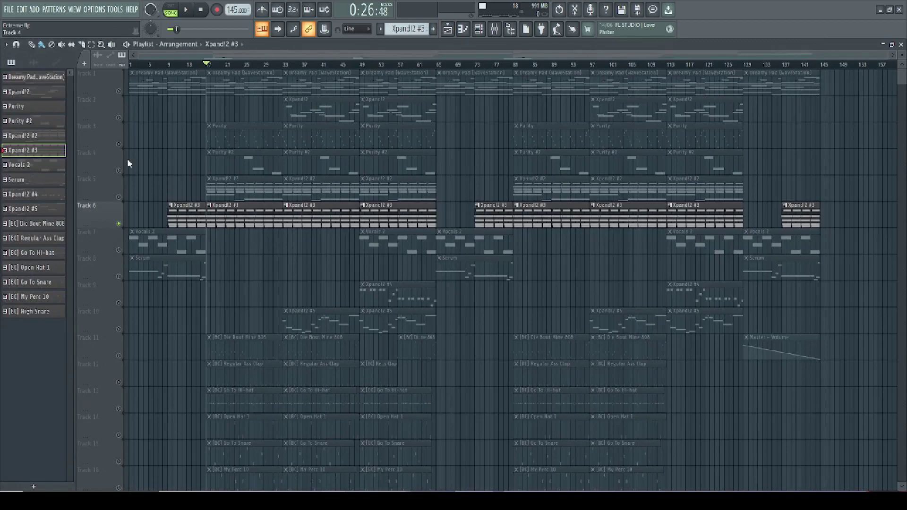
pyautogui.click(119, 118)
pyautogui.click(118, 145)
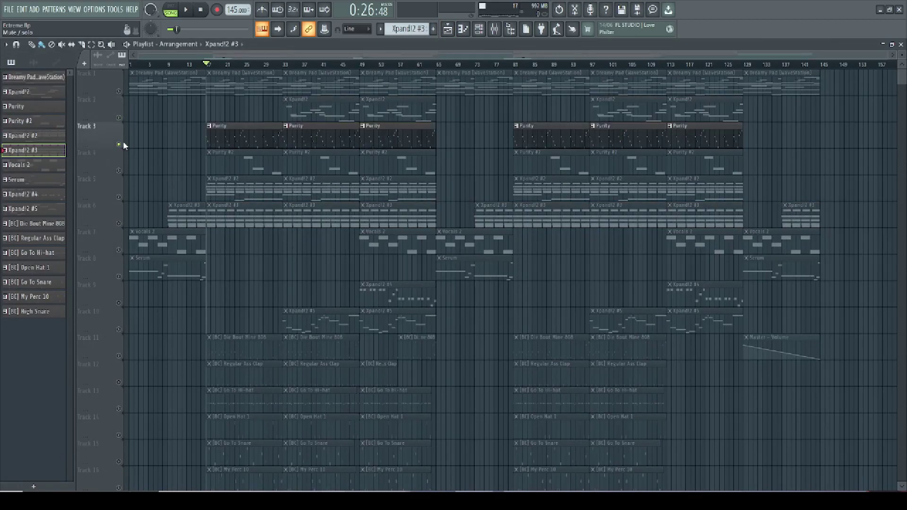
pyautogui.doubleClick(214, 140)
pyautogui.press('space')
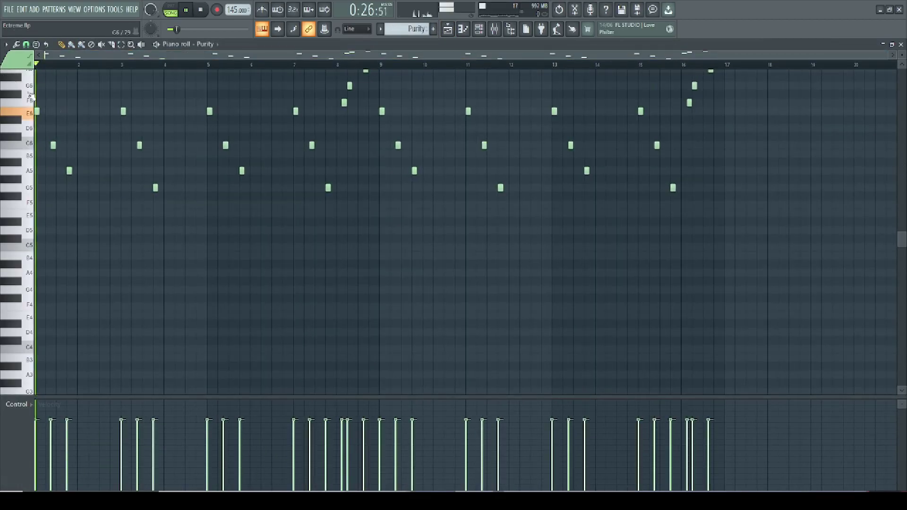
pyautogui.scroll(3, 239, 156)
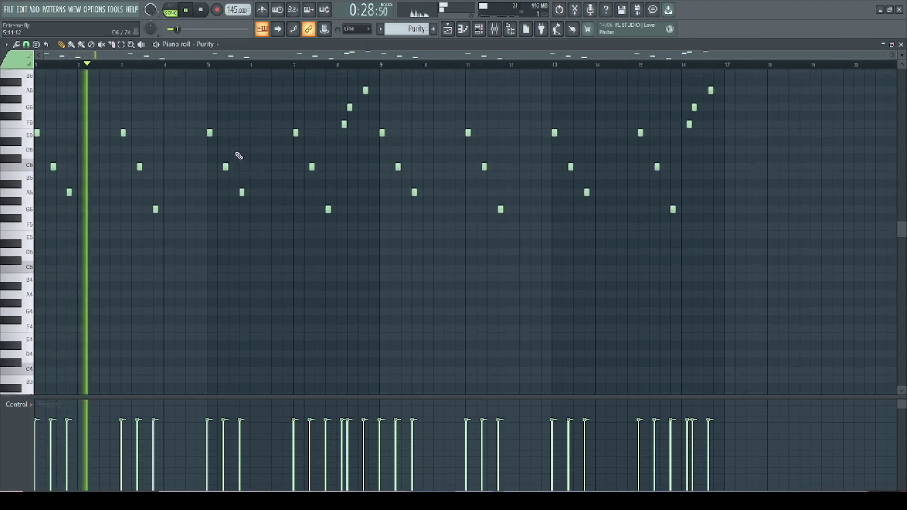
pyautogui.scroll(1, 238, 155)
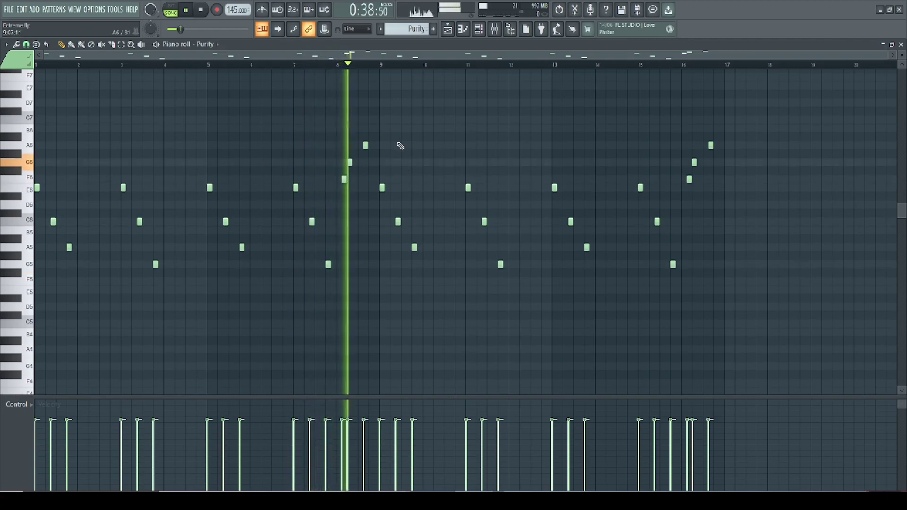
pyautogui.click(449, 30)
pyautogui.click(494, 31)
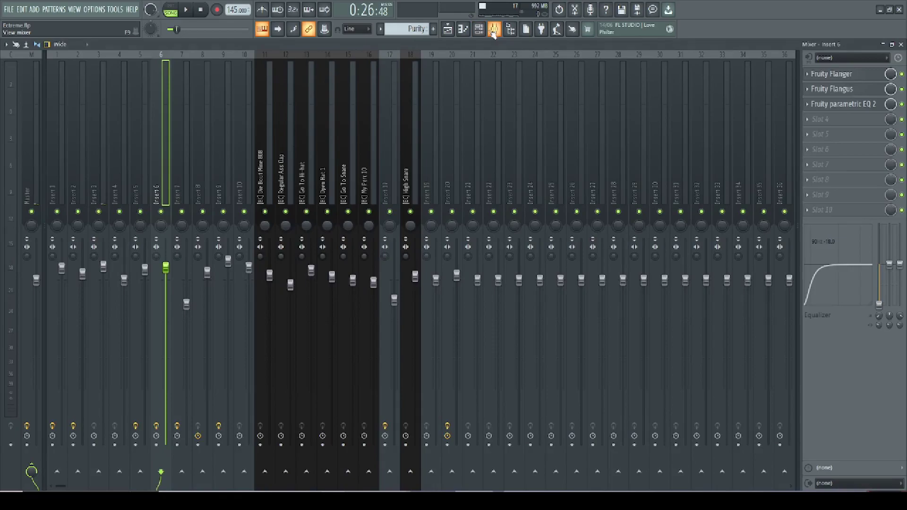
pyautogui.click(99, 198)
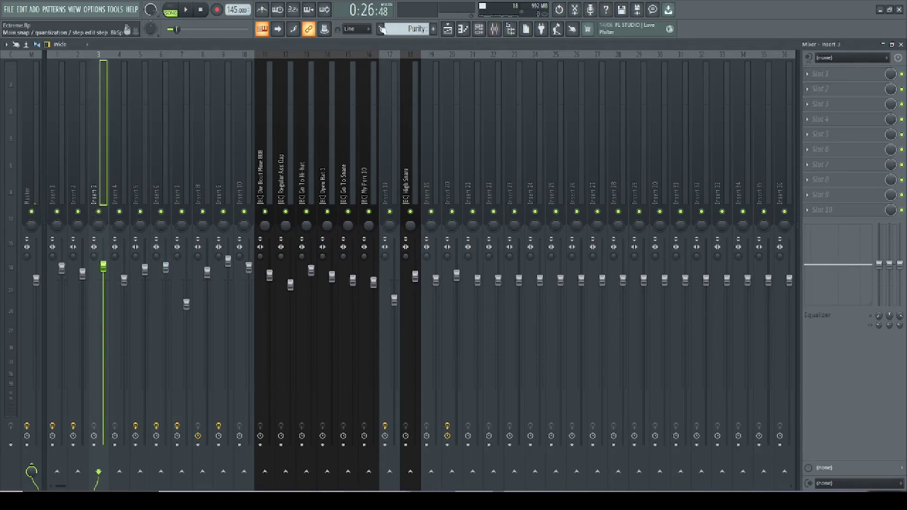
# Step: Solo Track 4 in the playlist and play its Purity #2 pattern in the piano roll
pyautogui.click(449, 31)
pyautogui.rightClick(120, 171)
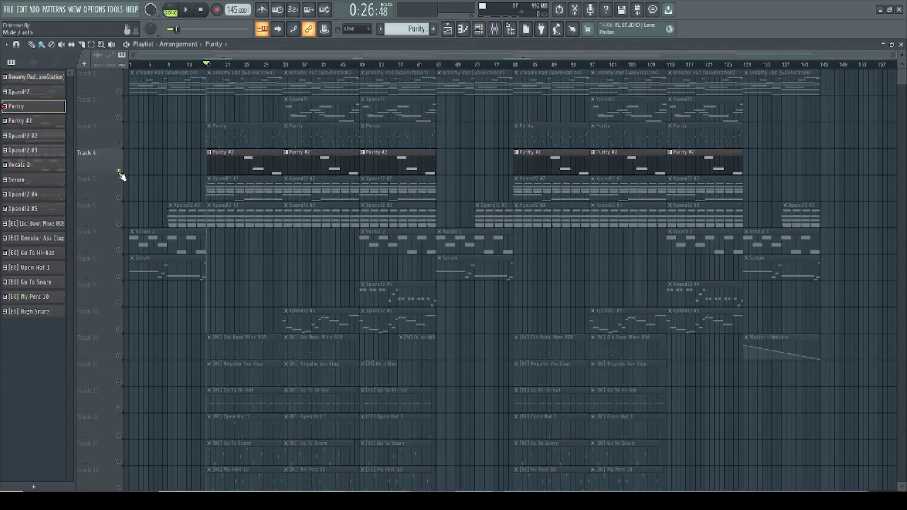
pyautogui.doubleClick(239, 162)
pyautogui.press('space')
pyautogui.moveTo(37, 66); pyautogui.dragTo(124, 66)
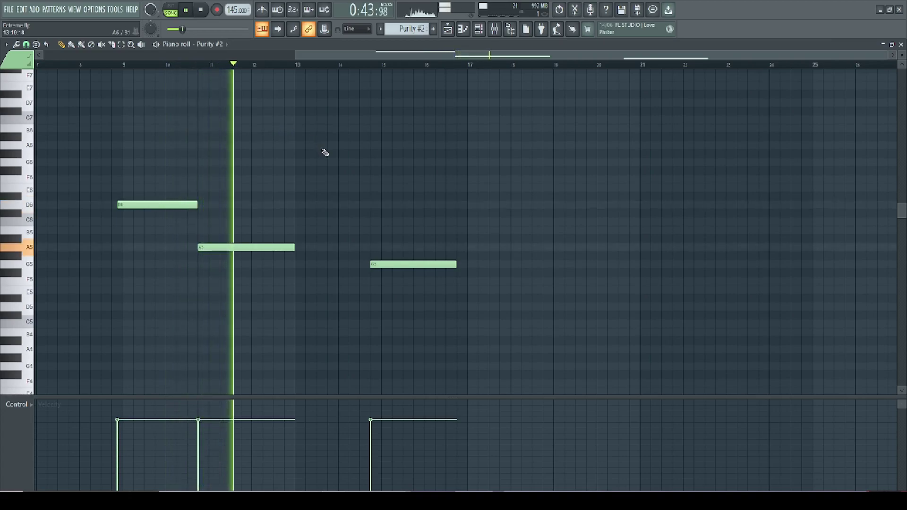
pyautogui.hscroll(-6, 355, 161)
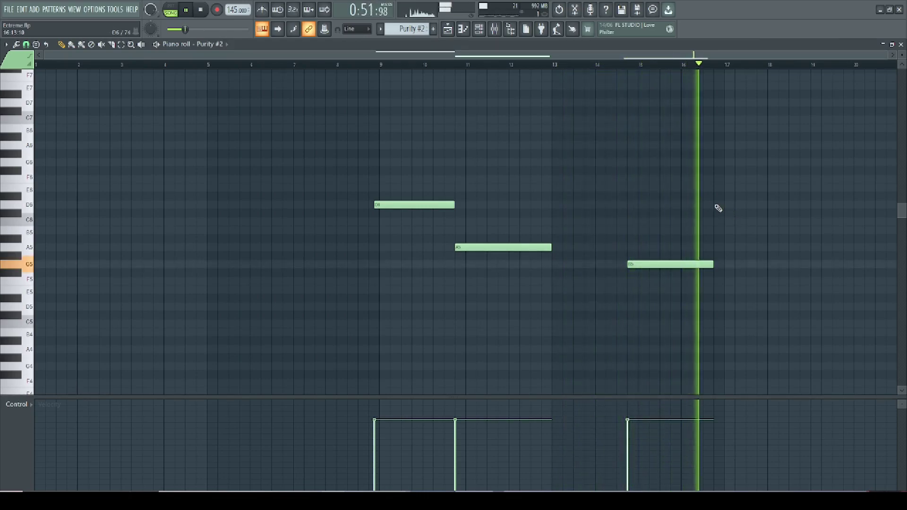
pyautogui.press('space')
# Step: Solo Track 7, play its Vocals 2 pattern in the piano roll, and bring up the mixer
pyautogui.click(447, 30)
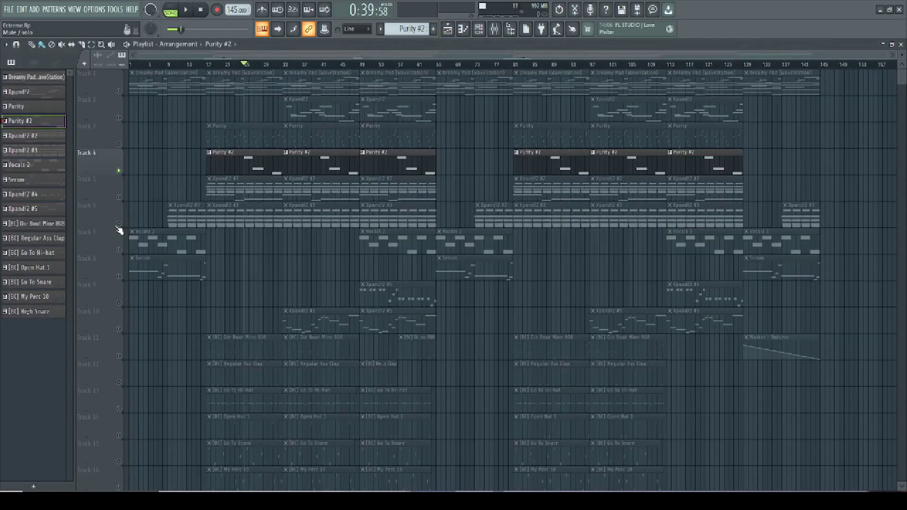
pyautogui.click(122, 252)
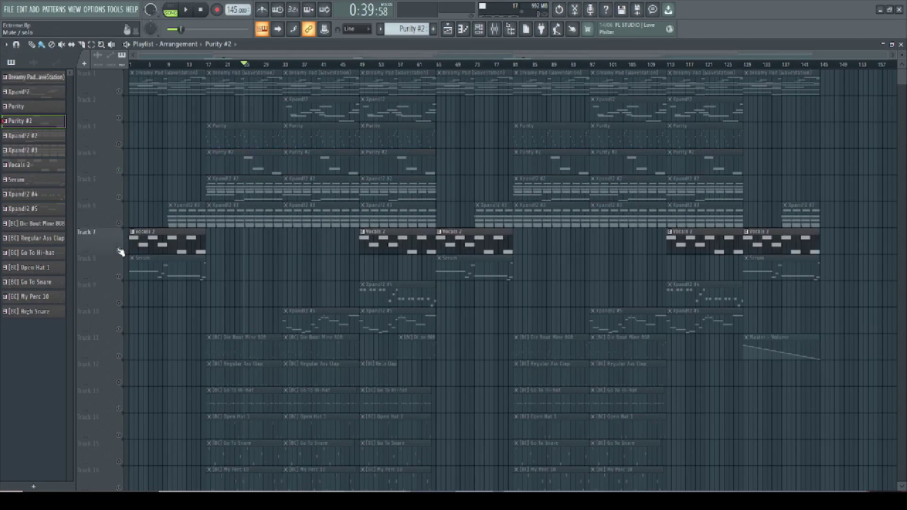
pyautogui.doubleClick(148, 247)
pyautogui.press('space')
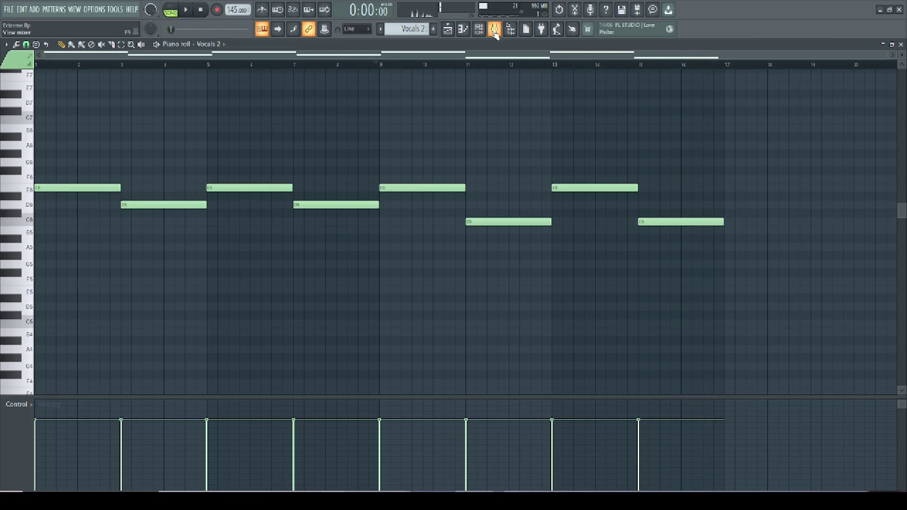
pyautogui.click(495, 29)
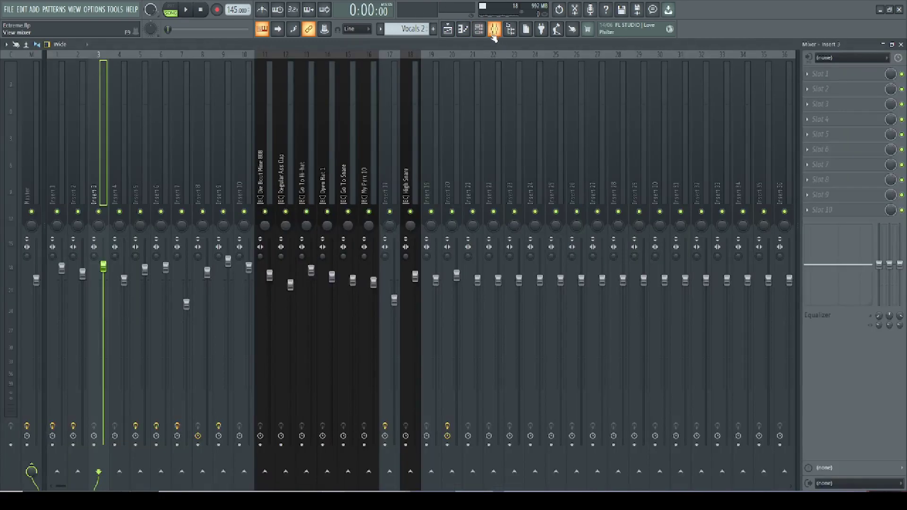
# Step: Solo Track 8, play its Serum pattern in the piano roll, and return to the playlist
pyautogui.click(454, 30)
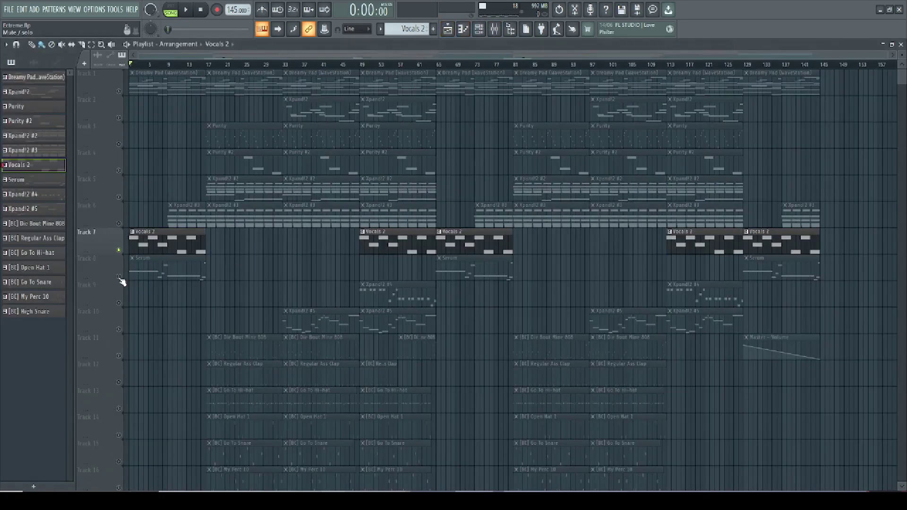
pyautogui.doubleClick(152, 265)
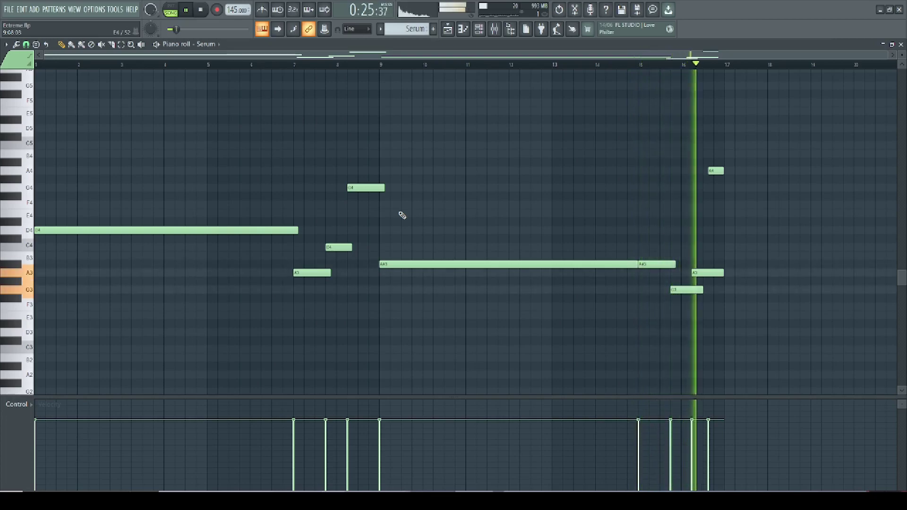
pyautogui.click(447, 30)
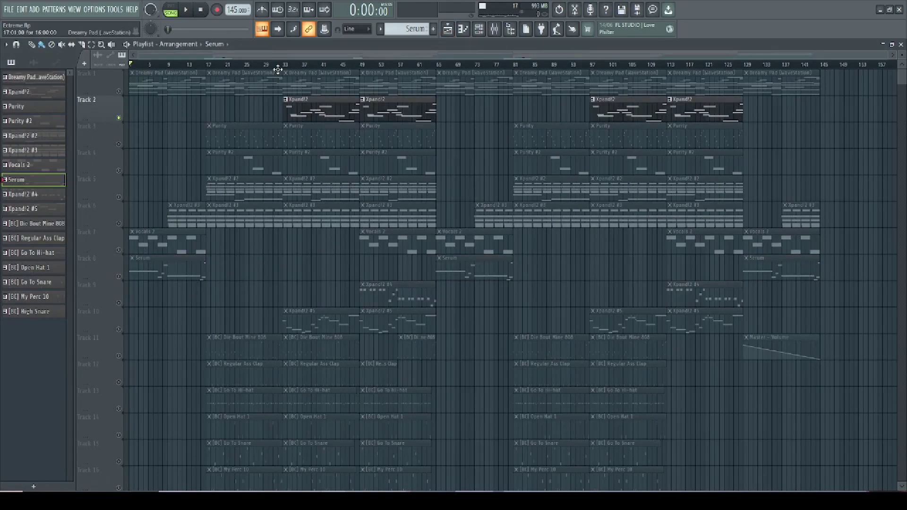
# Step: Solo Track 2 and play its Xpand!2 pattern from bar 33 in the piano roll
pyautogui.doubleClick(293, 106)
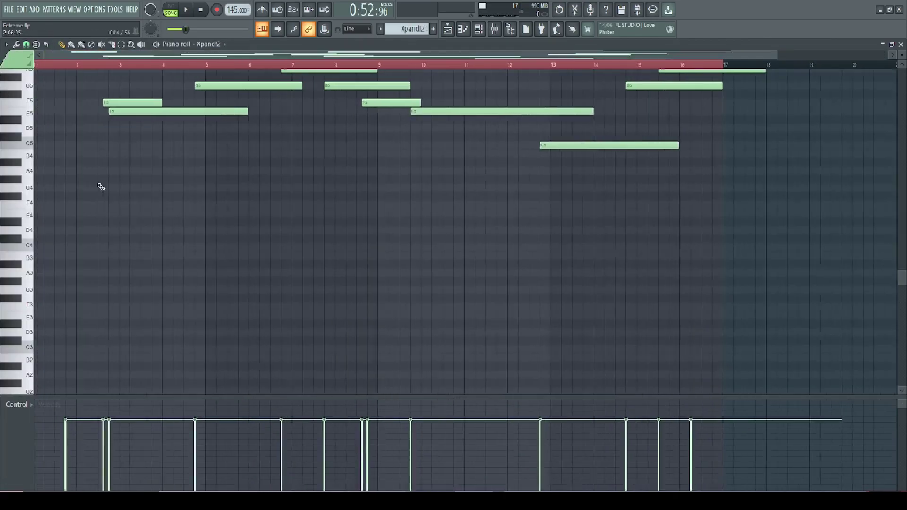
pyautogui.press('space')
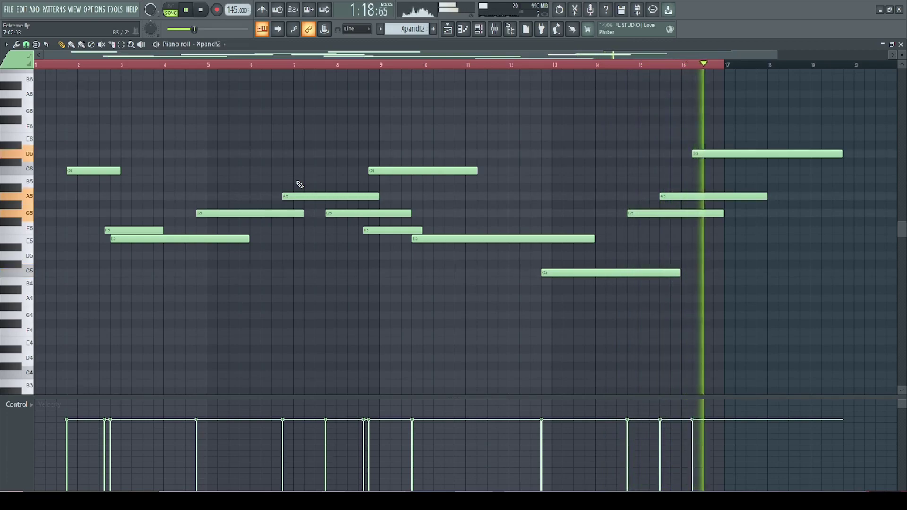
pyautogui.press('space')
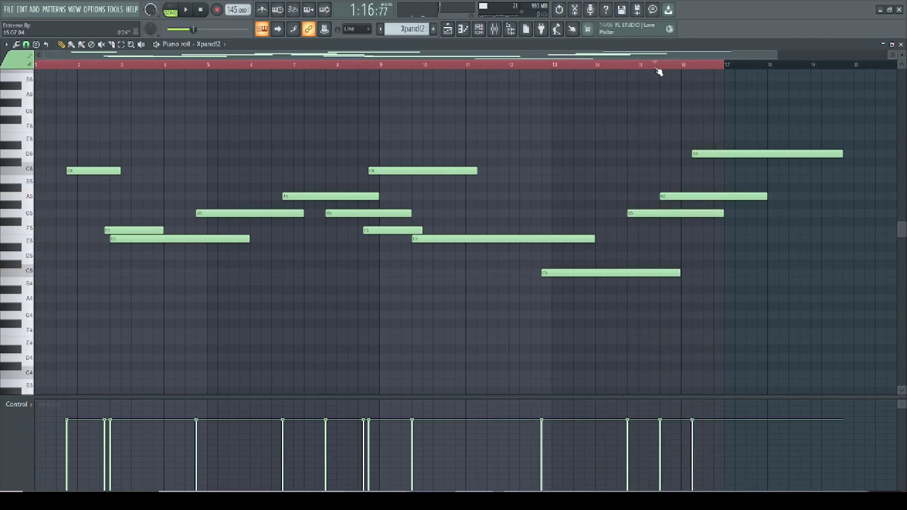
# Step: Solo Track 10 and play its Xpand!2 #5 pattern, the SRX ORCHESTRA melody, in the piano roll
pyautogui.click(447, 29)
pyautogui.scroll(-2, 267, 255)
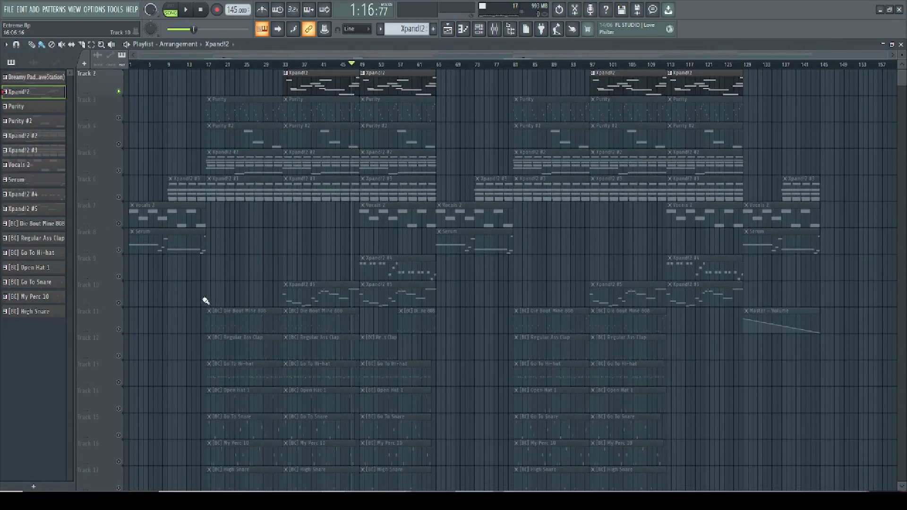
pyautogui.click(122, 302)
pyautogui.doubleClick(299, 291)
pyautogui.moveTo(124, 63); pyautogui.dragTo(116, 59)
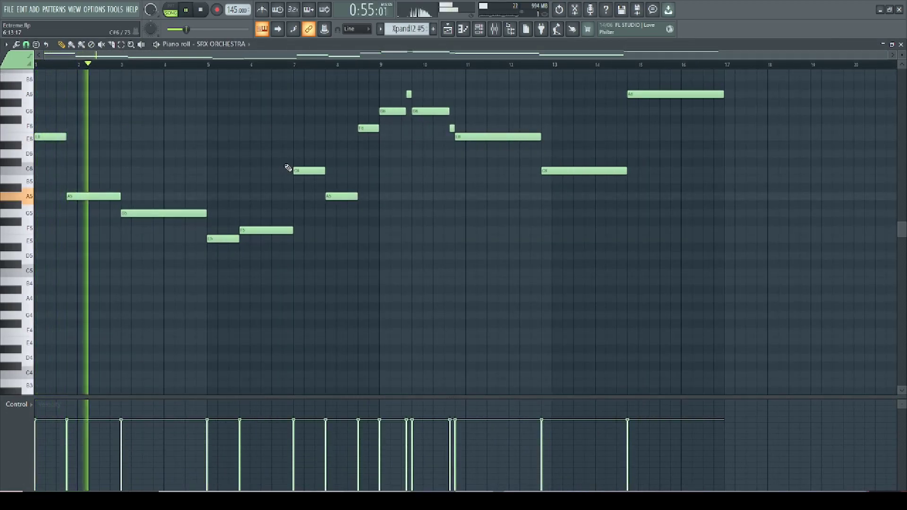
pyautogui.scroll(3, 265, 182)
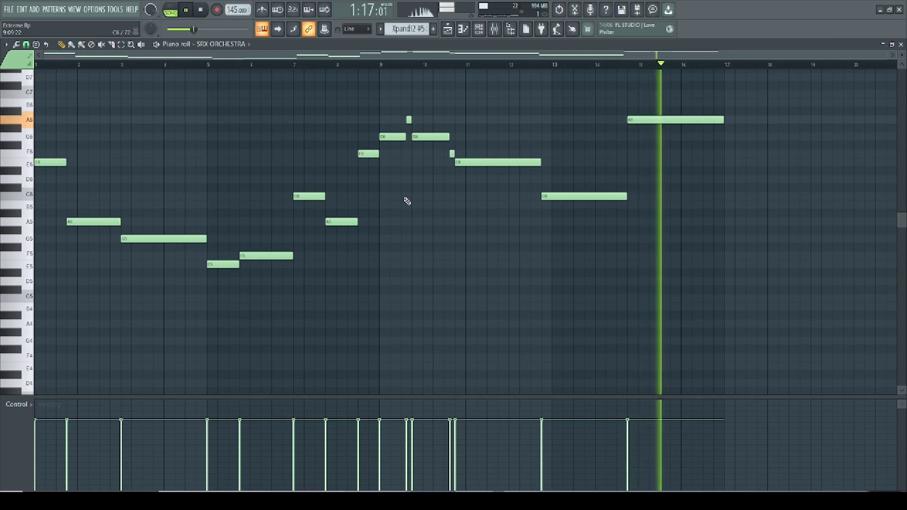
pyautogui.press('space')
# Step: Solo Track 9 and play its Xpand!2 #4 pattern from the beginning in the piano roll
pyautogui.click(447, 29)
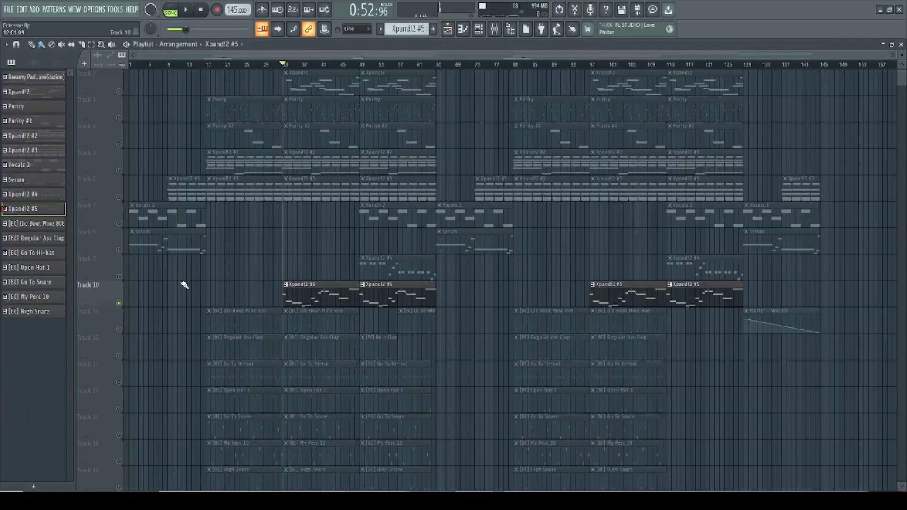
pyautogui.doubleClick(394, 272)
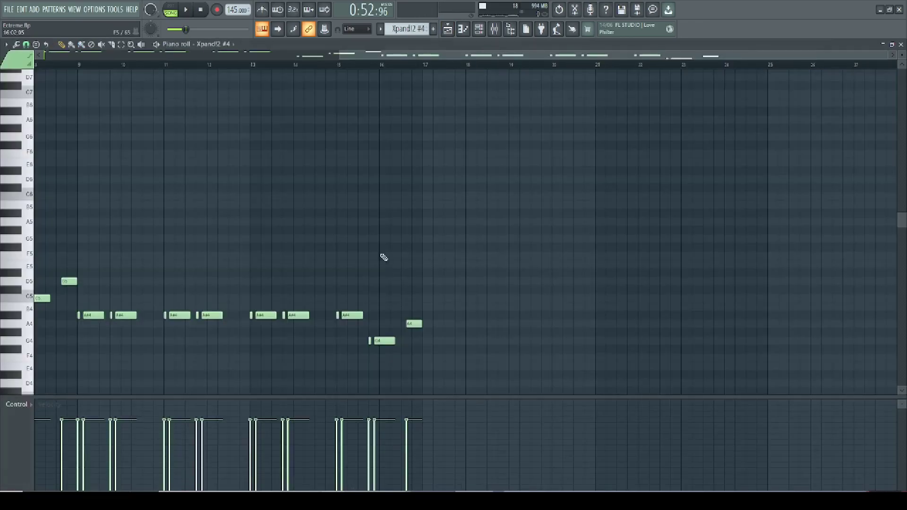
pyautogui.moveTo(382, 62); pyautogui.dragTo(99, 66)
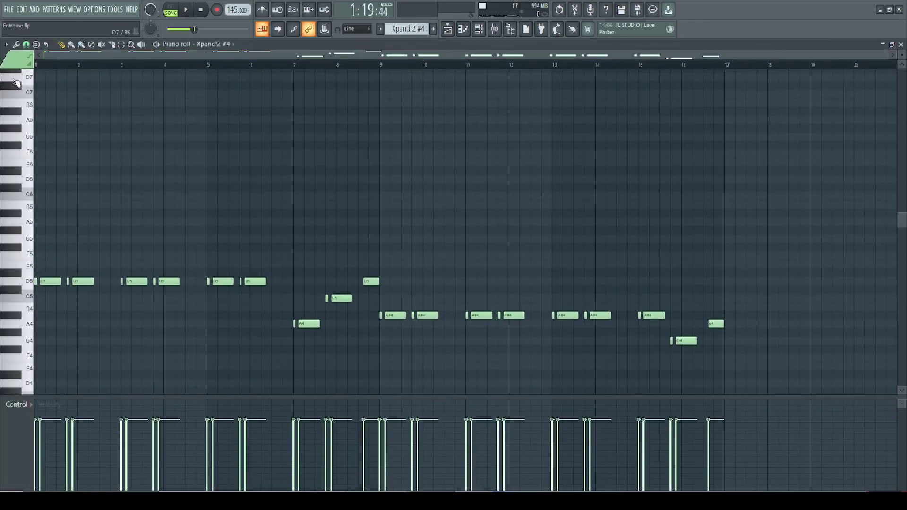
pyautogui.press('space')
pyautogui.scroll(4, 138, 192)
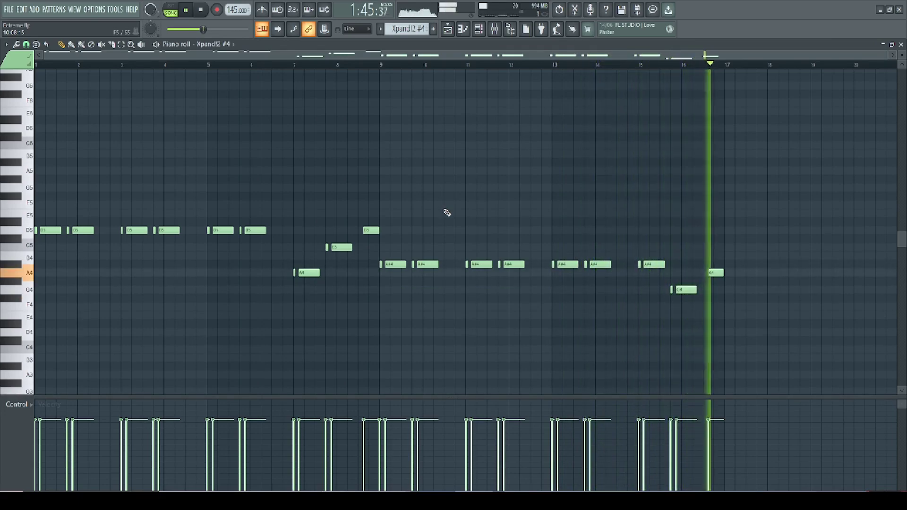
# Step: Solo Track 18 and play its Assasin Break audio loop from the start of the playlist
pyautogui.click(448, 32)
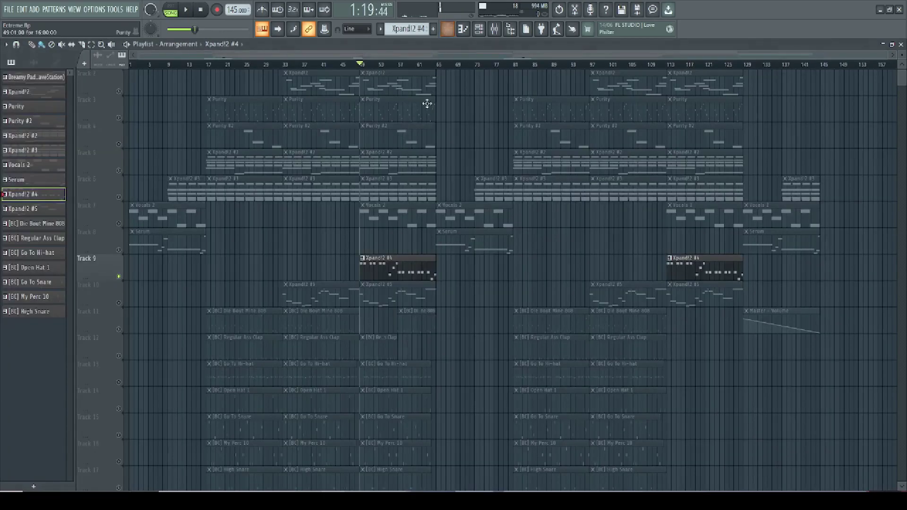
pyautogui.scroll(-2, 407, 161)
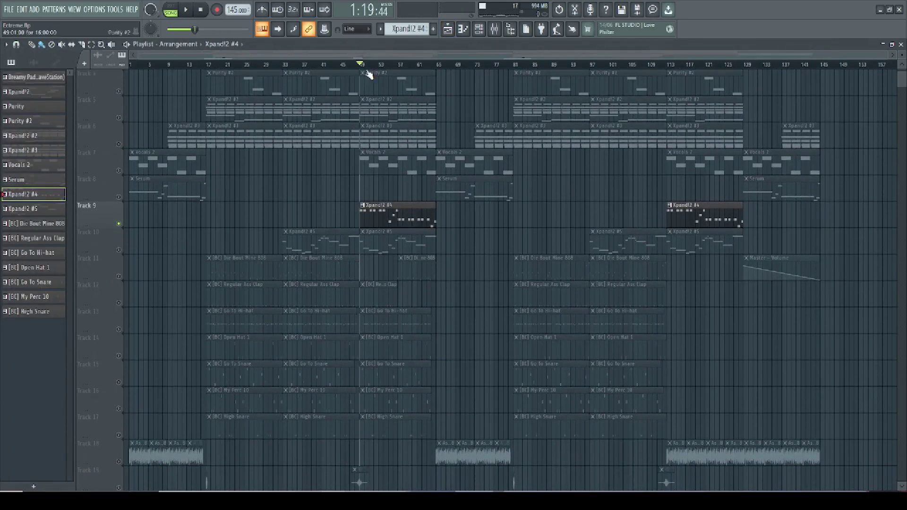
pyautogui.rightClick(119, 461)
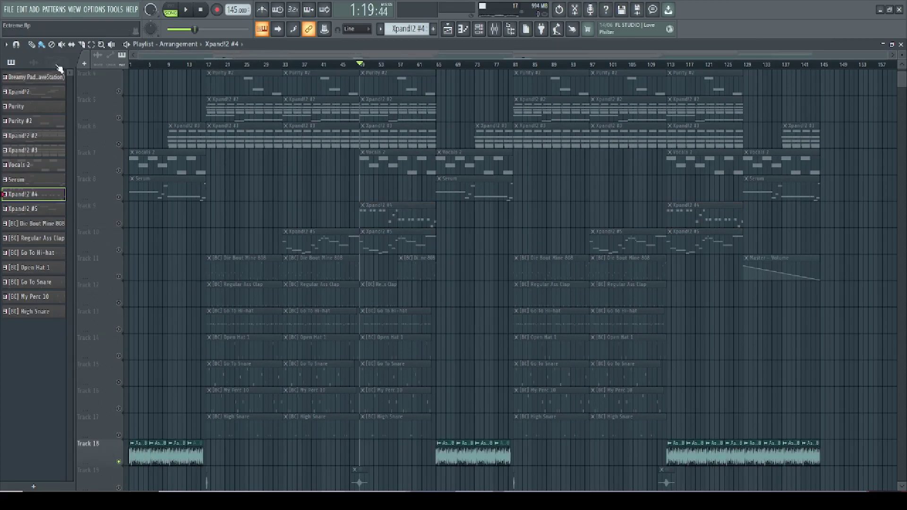
pyautogui.scroll(-3, 198, 241)
pyautogui.keyDown('ctrl'); pyautogui.scroll(5, 178, 154); pyautogui.keyUp('ctrl')
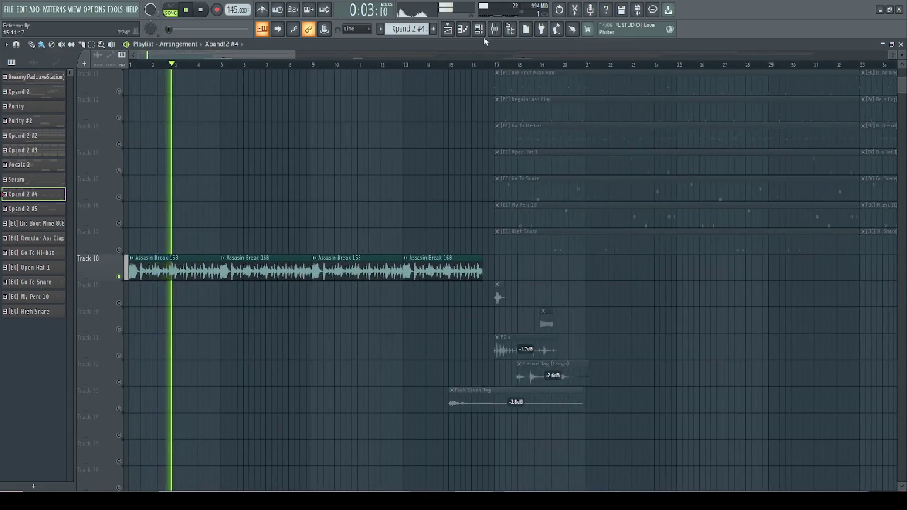
# Step: Inspect the SerumFX and Fruity parametric EQ 2 effects on mixer Insert 20, and stop the loop back in the playlist
pyautogui.click(497, 30)
pyautogui.click(455, 204)
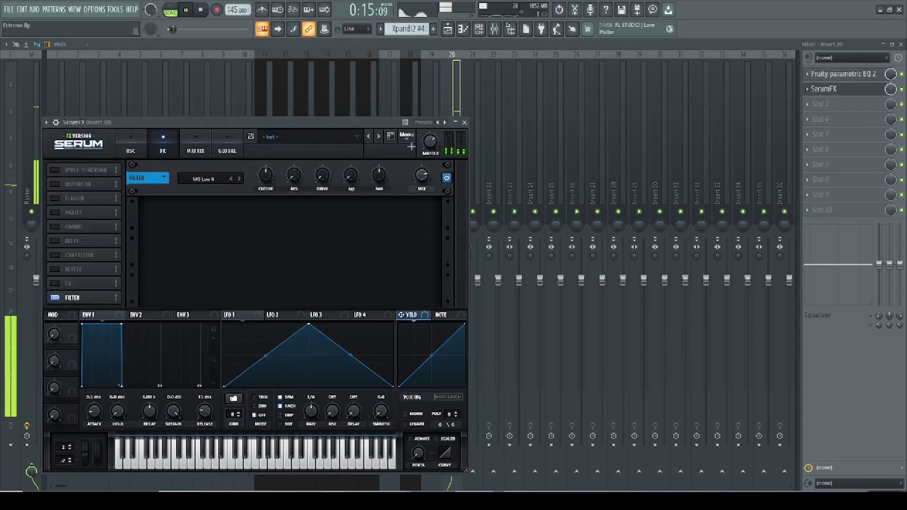
pyautogui.click(465, 123)
pyautogui.click(815, 73)
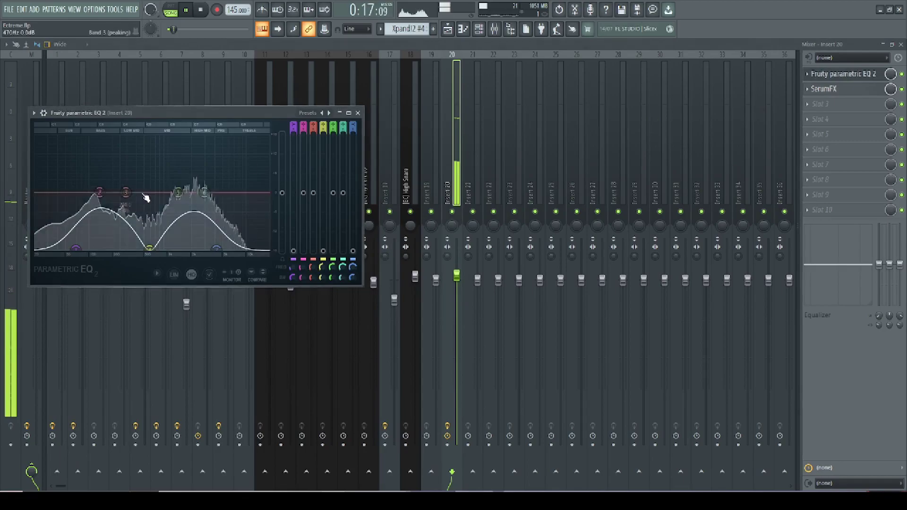
pyautogui.click(364, 114)
pyautogui.press('F5')
pyautogui.scroll(-2, 245, 284)
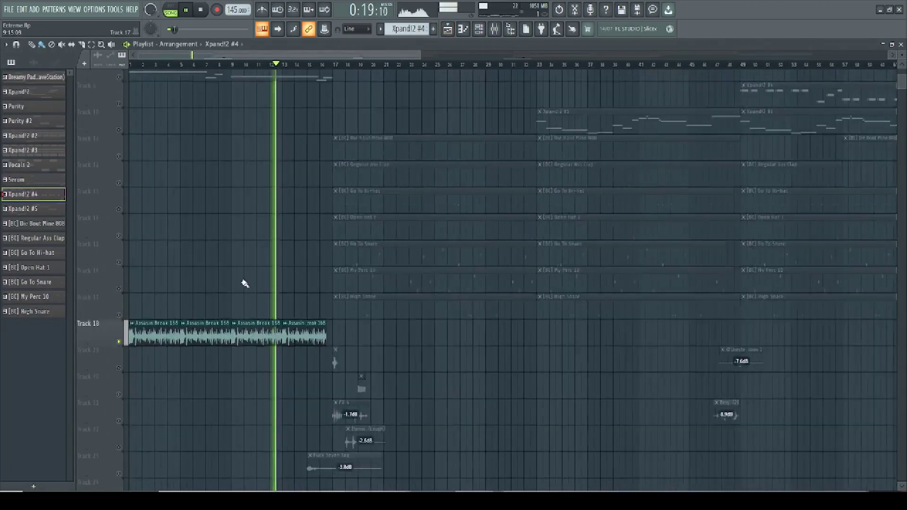
pyautogui.press('space')
pyautogui.scroll(-4, 221, 243)
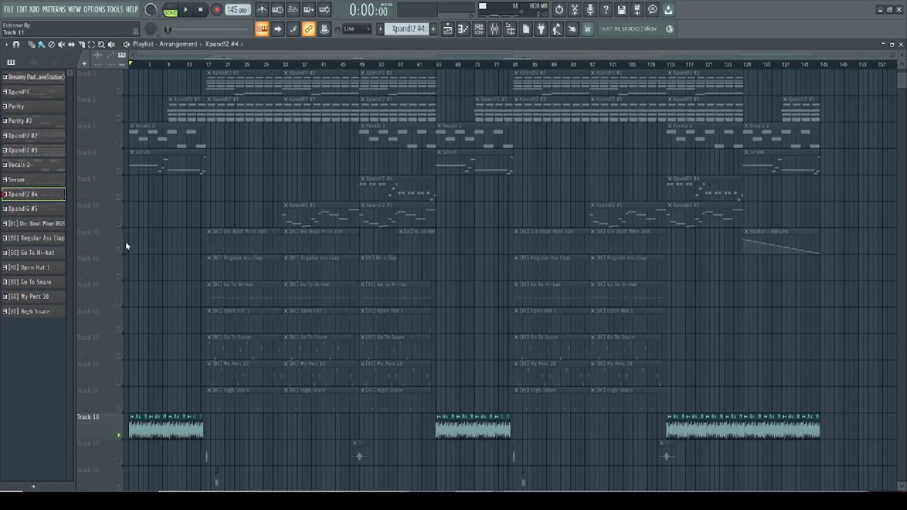
# Step: Solo Track 11 and start playing its [BC] Die Bout Mine 808 pattern in the piano roll, viewed from the first bar
pyautogui.click(127, 246)
pyautogui.doubleClick(222, 243)
pyautogui.click(199, 44)
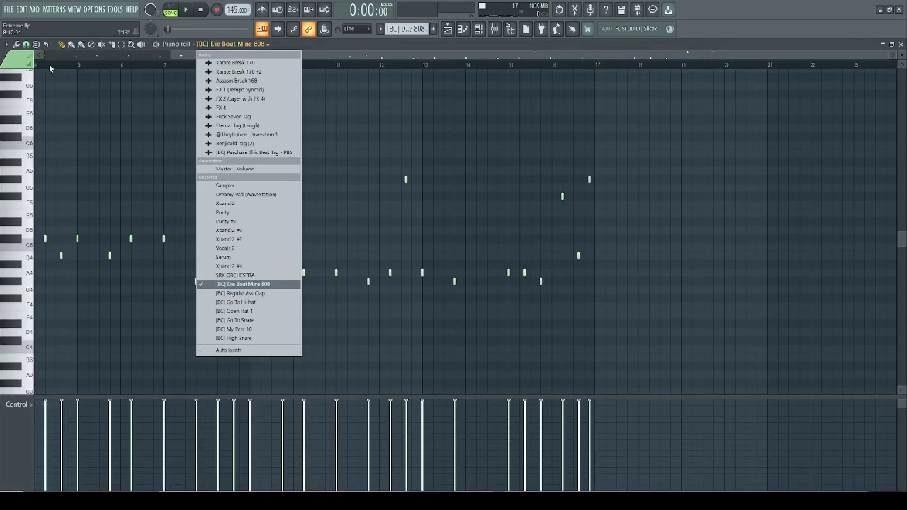
pyautogui.click(246, 283)
pyautogui.moveTo(89, 68); pyautogui.dragTo(3, 75)
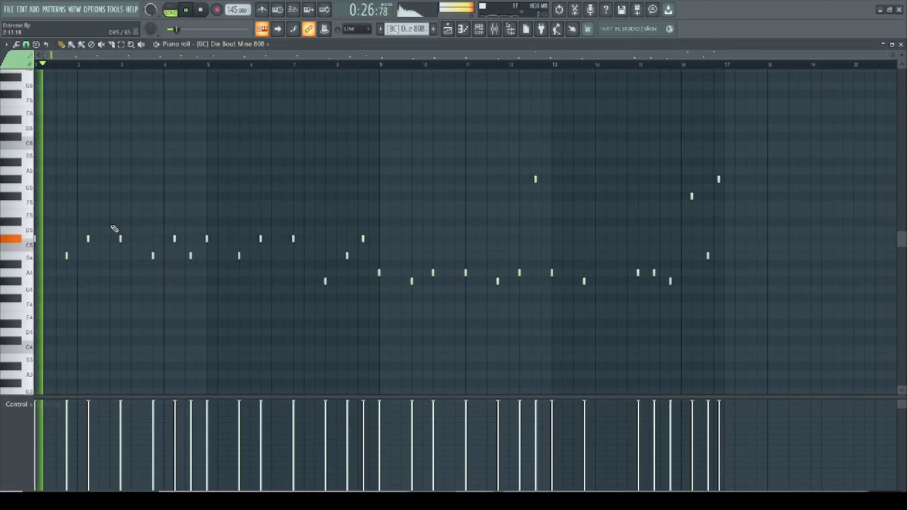
# Step: Follow the 808 notes through the pattern during playback, stop, and return to the playlist
pyautogui.scroll(2, 259, 194)
pyautogui.scroll(-1, 261, 198)
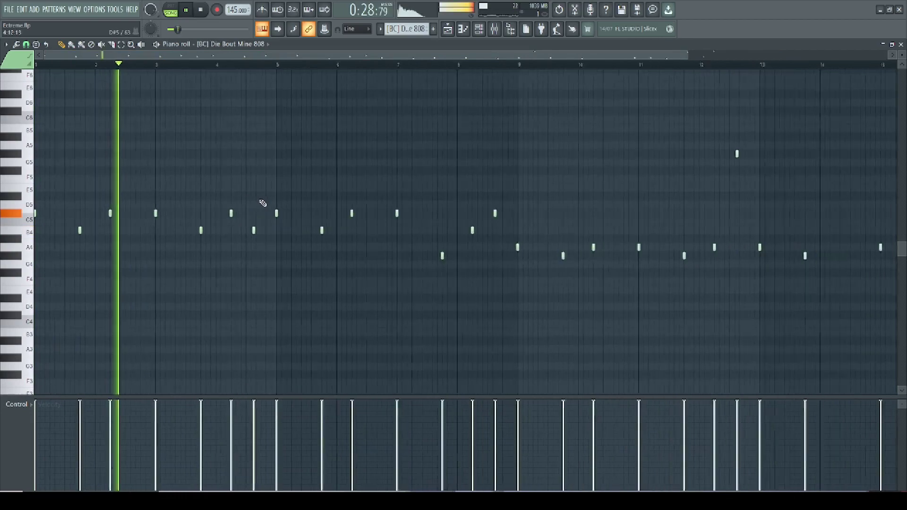
pyautogui.scroll(-1, 262, 204)
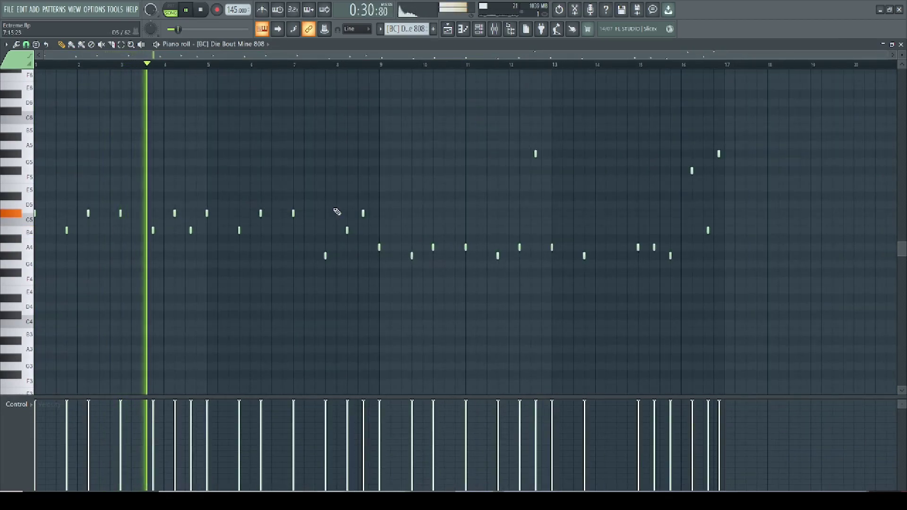
pyautogui.scroll(1, 239, 217)
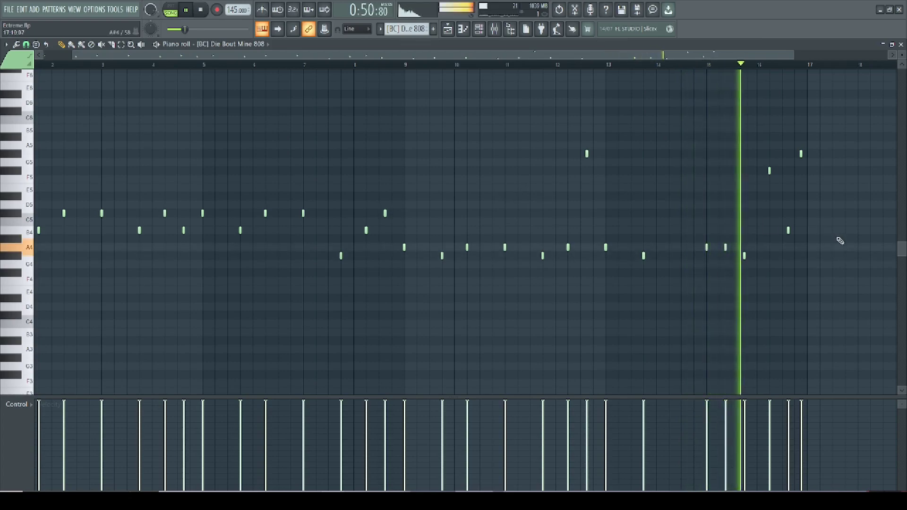
pyautogui.scroll(-1, 828, 256)
pyautogui.press('space')
pyautogui.click(449, 30)
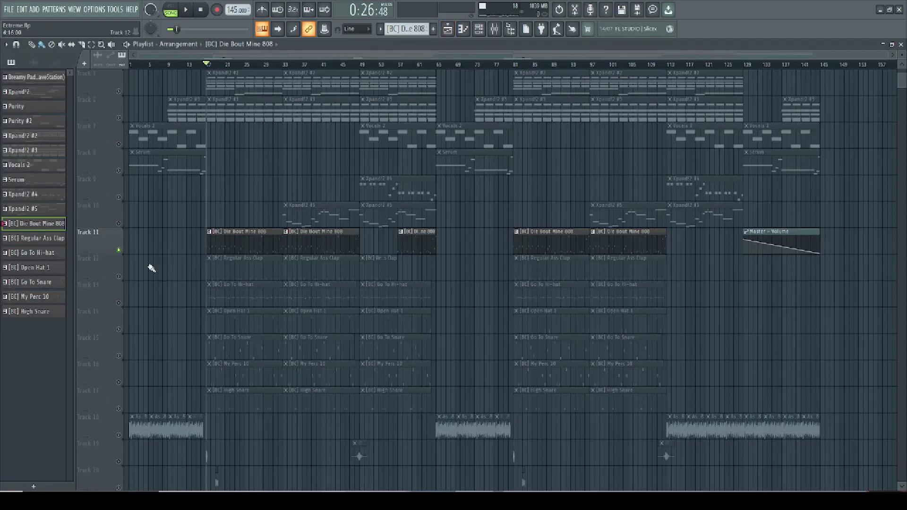
# Step: Solo Track 12 with the clap and also unmute drum Tracks 13 to 17, from Go To Hi-hat through High Snare
pyautogui.rightClick(120, 278)
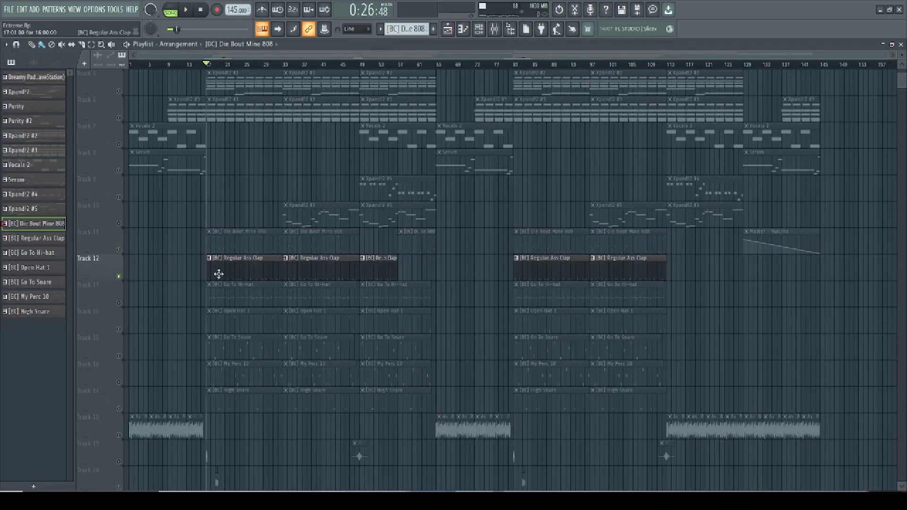
pyautogui.click(119, 304)
pyautogui.click(119, 329)
pyautogui.click(119, 356)
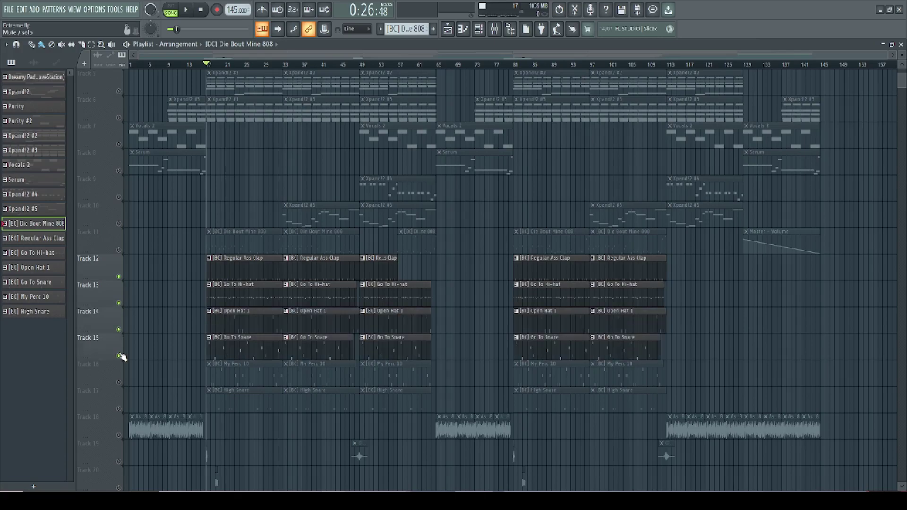
pyautogui.click(119, 382)
pyautogui.click(118, 408)
# Step: Play the isolated drum tracks from bar 17 in the playlist, following their hi-hat, clap, snare and percussion patterns, and stop playback
pyautogui.press('space')
pyautogui.scroll(4, 222, 277)
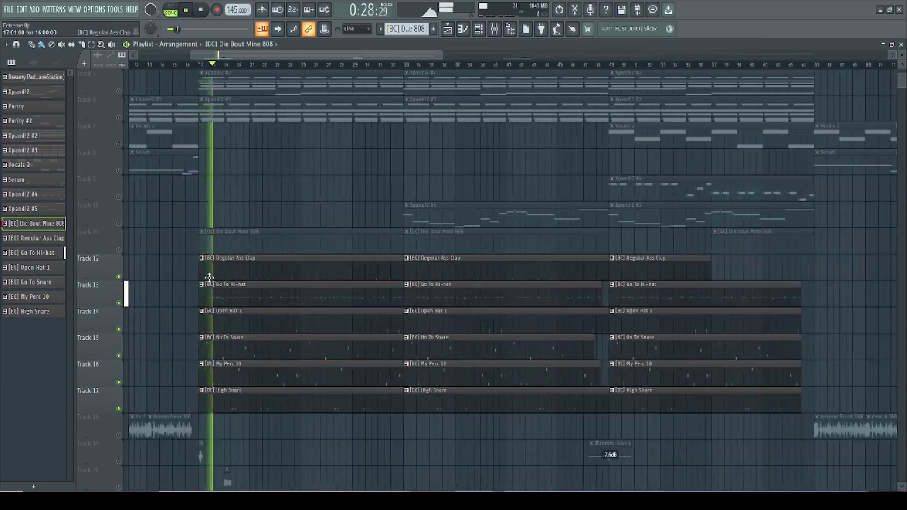
pyautogui.scroll(3, 210, 277)
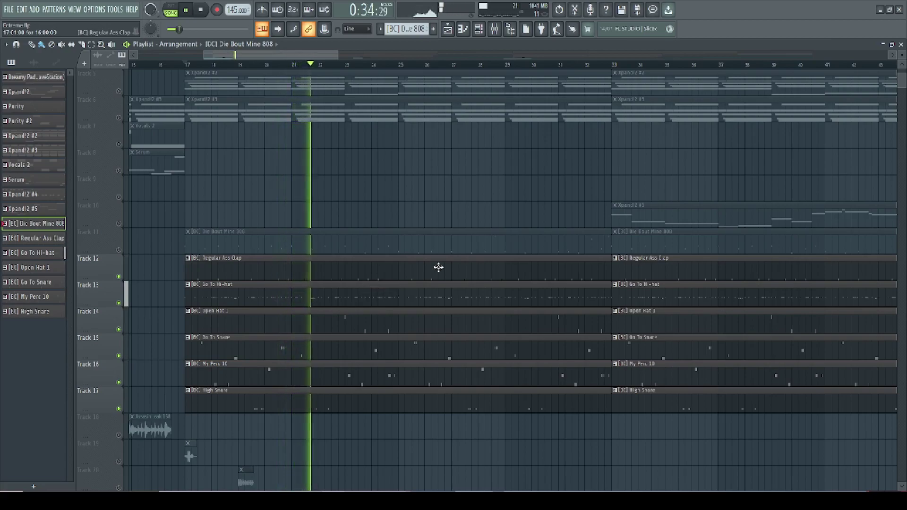
pyautogui.scroll(-4, 441, 268)
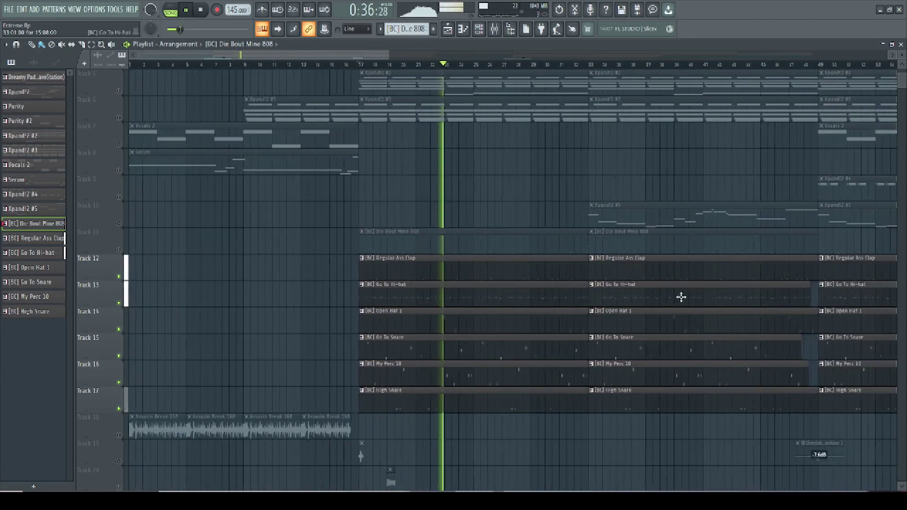
pyautogui.scroll(-2, 758, 305)
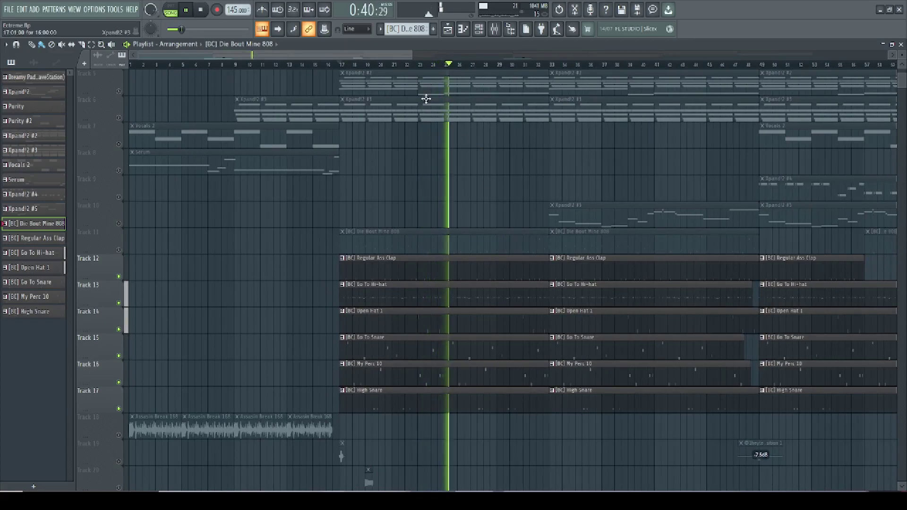
pyautogui.scroll(-3, 496, 186)
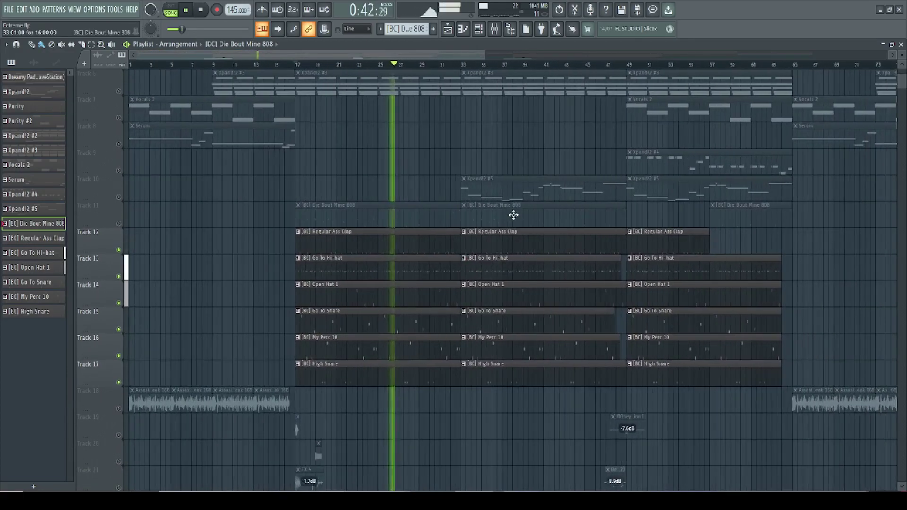
pyautogui.scroll(3, 513, 216)
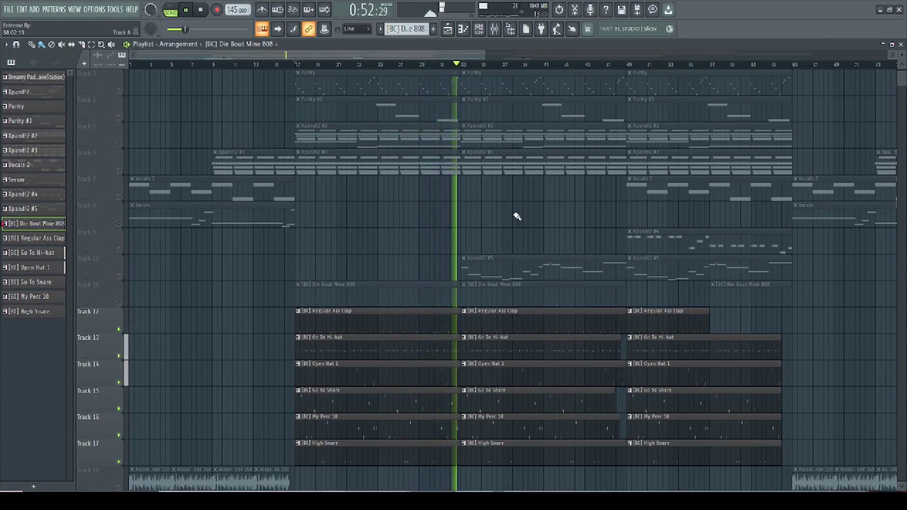
pyautogui.press('space')
# Step: End the drum solo so that every playlist track is audible again
pyautogui.scroll(-5, 512, 221)
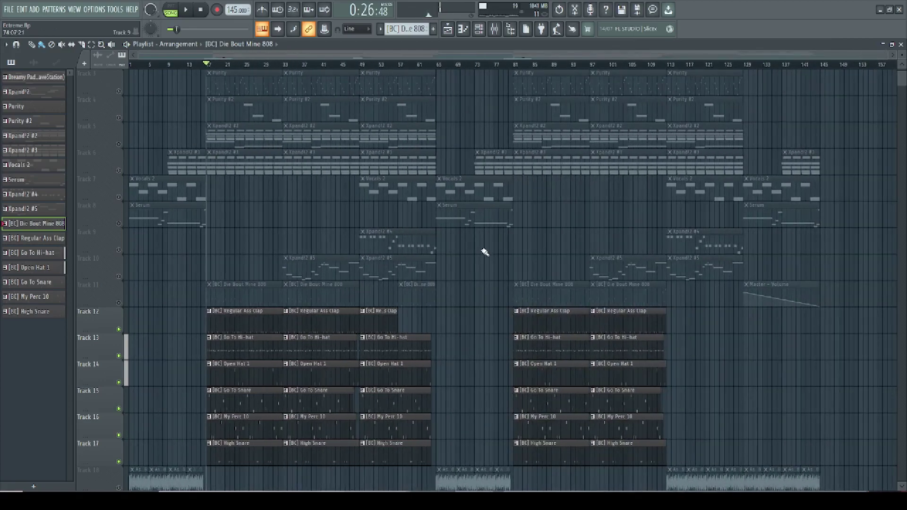
pyautogui.scroll(2, 482, 254)
pyautogui.click(119, 95)
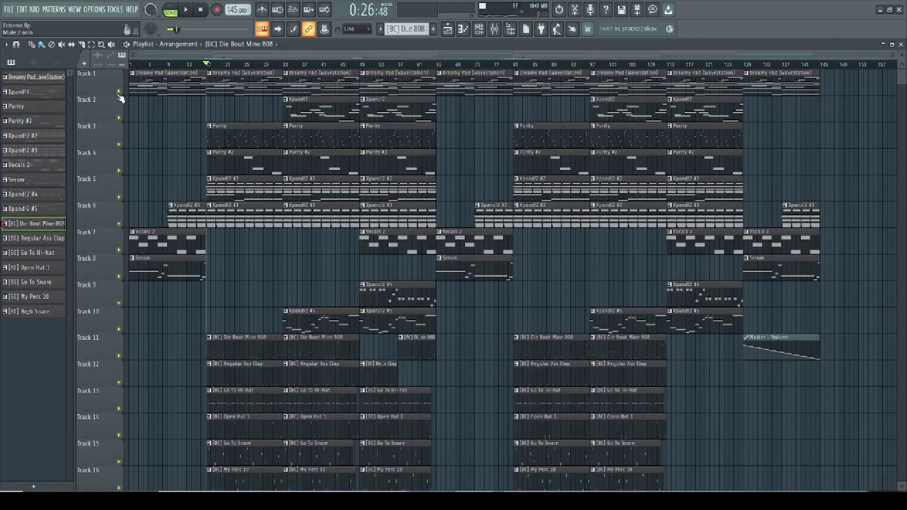
# Step: Play the full arrangement with all tracks from the beginning of the playlist
pyautogui.scroll(-4, 180, 210)
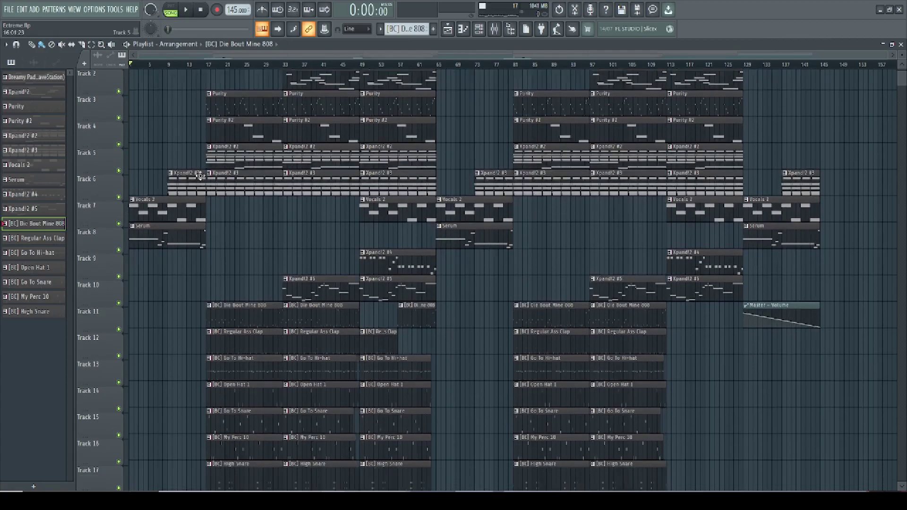
pyautogui.scroll(3, 183, 212)
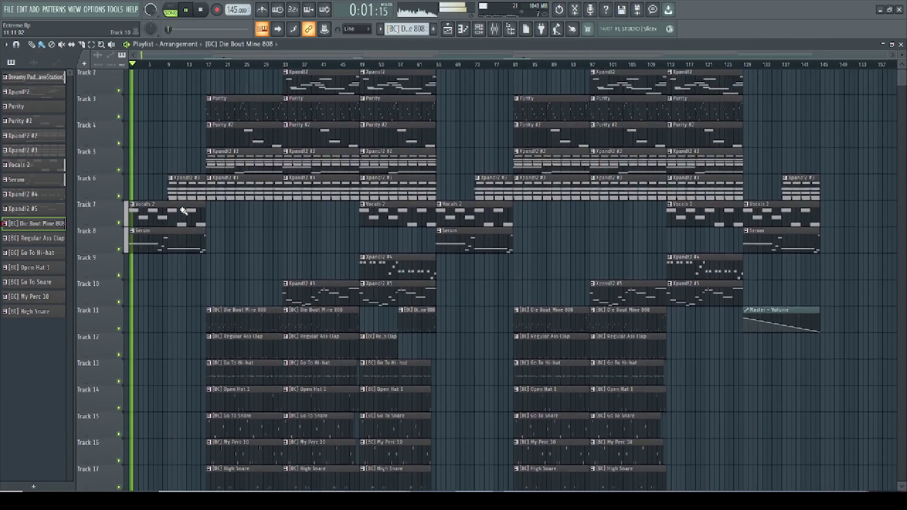
pyautogui.scroll(1, 181, 208)
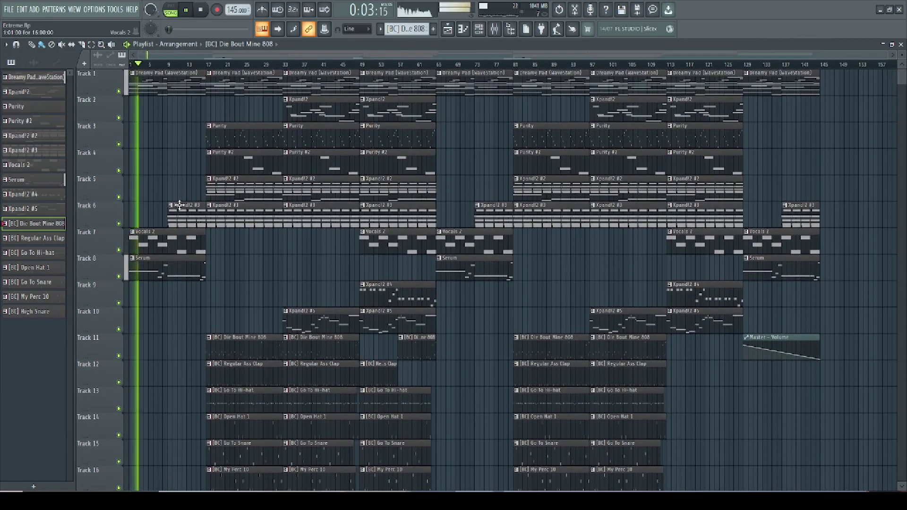